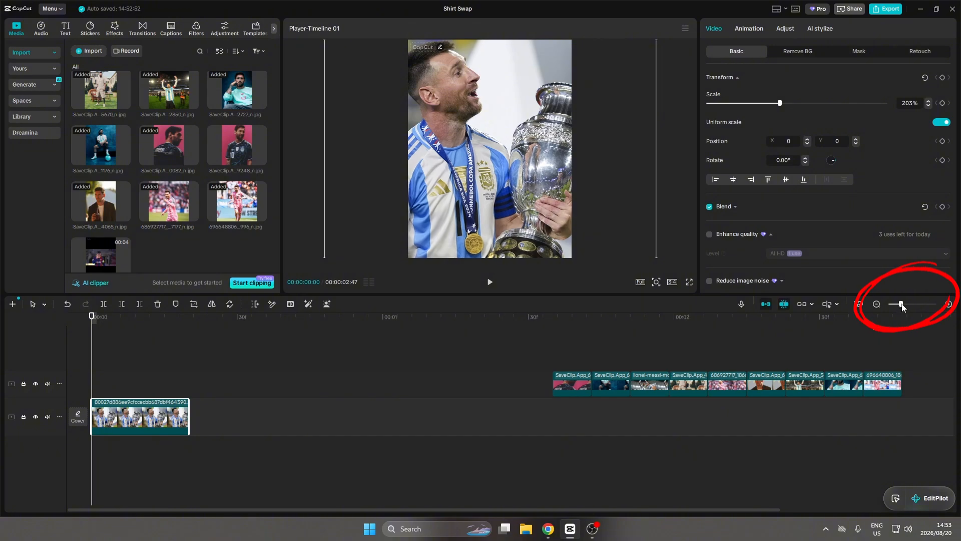
Trim the first photo clip in the timeline to a length of 8 frames
{"action": "left_click_drag", "start_coordinate": [901, 304], "coordinate": [923, 304]}
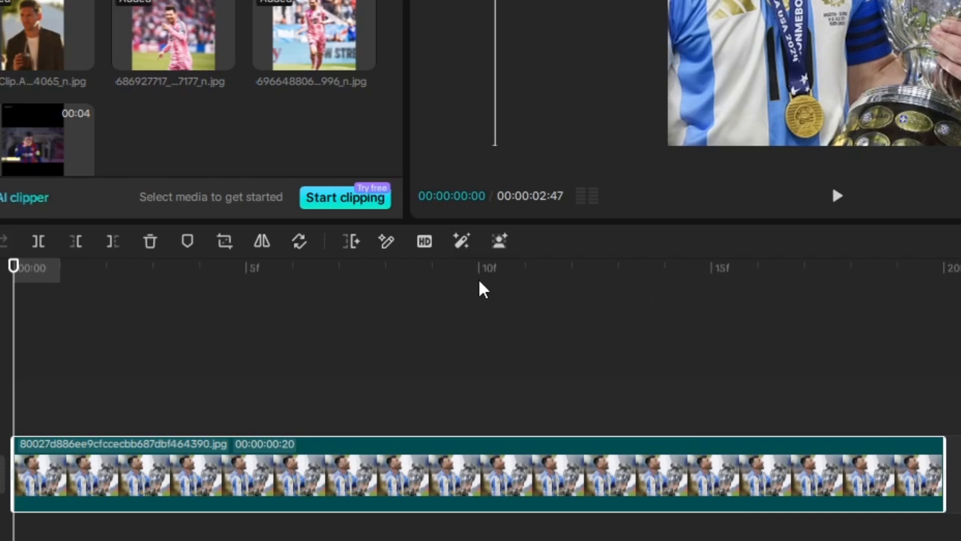
{"action": "scroll", "coordinate": [481, 391], "scroll_direction": "up", "scroll_amount": 3}
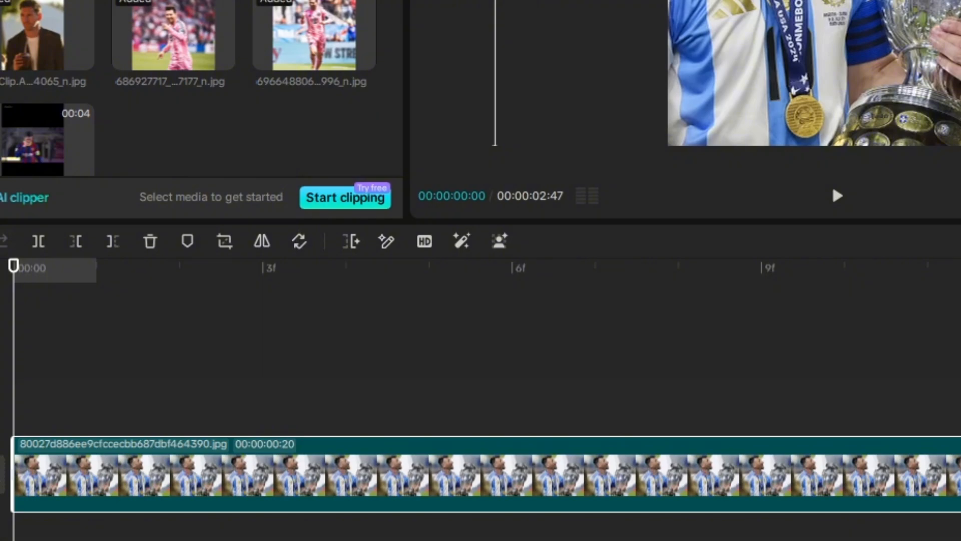
{"action": "left_click_drag", "start_coordinate": [960, 449], "coordinate": [780, 449]}
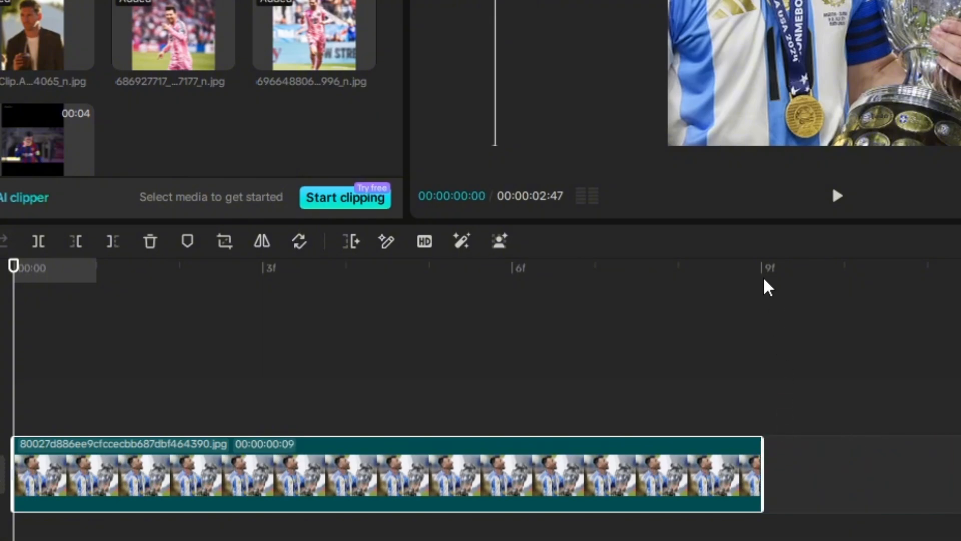
{"action": "left_click_drag", "start_coordinate": [732, 454], "coordinate": [691, 453]}
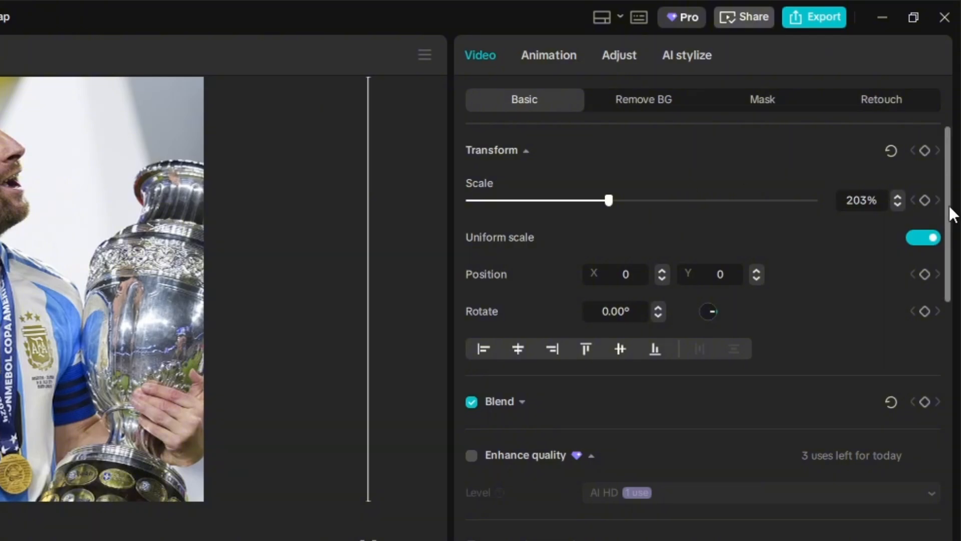
Keyframe the first clip's scale at its start and increase the scale to 279% at frame 7 for a zoom-in
{"action": "left_click", "coordinate": [925, 200]}
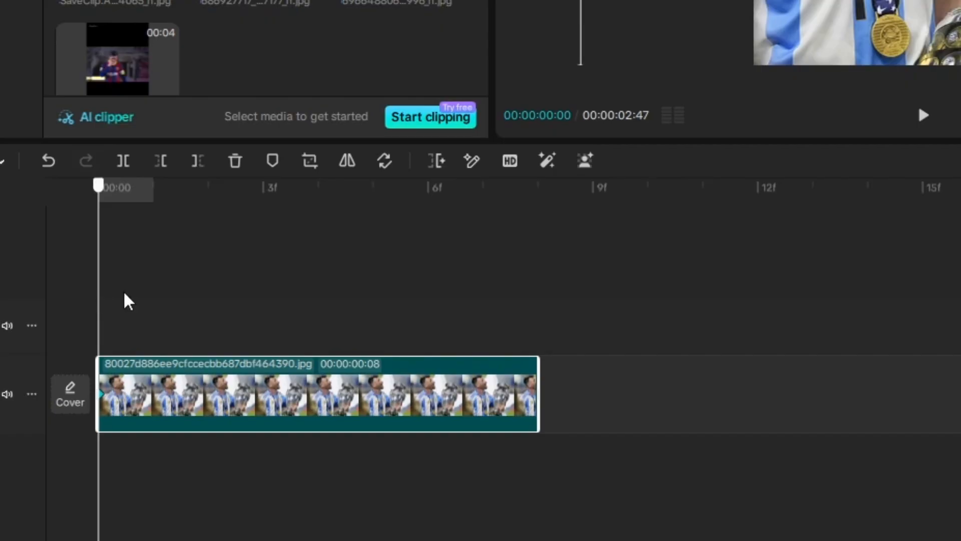
{"action": "left_click_drag", "start_coordinate": [104, 371], "coordinate": [276, 372]}
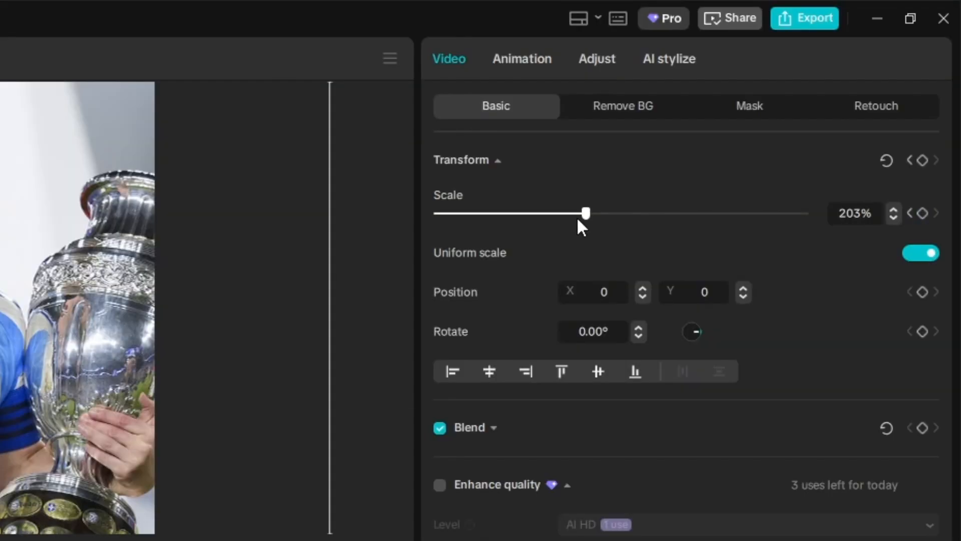
{"action": "left_click_drag", "start_coordinate": [583, 215], "coordinate": [656, 214]}
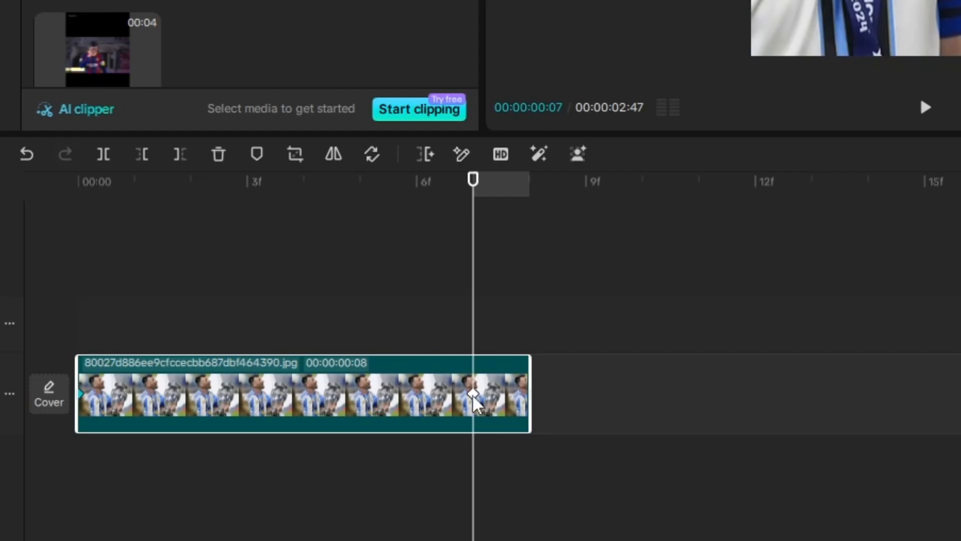
{"action": "left_click_drag", "start_coordinate": [474, 396], "coordinate": [526, 394]}
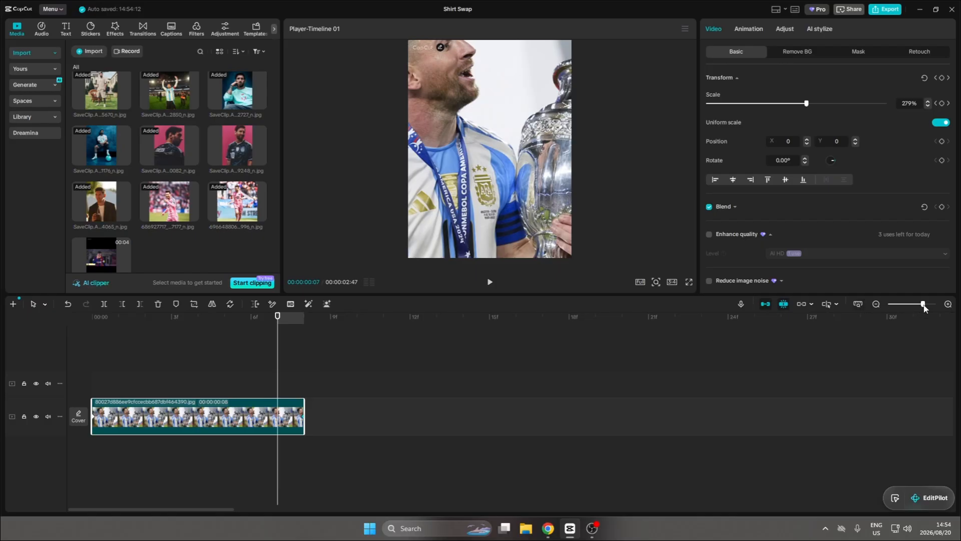
Place the pointing pink-shirt photo after the first clip, trimmed to the same length, and delete it again
{"action": "left_click_drag", "start_coordinate": [924, 306], "coordinate": [917, 307]}
{"action": "left_click_drag", "start_coordinate": [185, 213], "coordinate": [117, 375]}
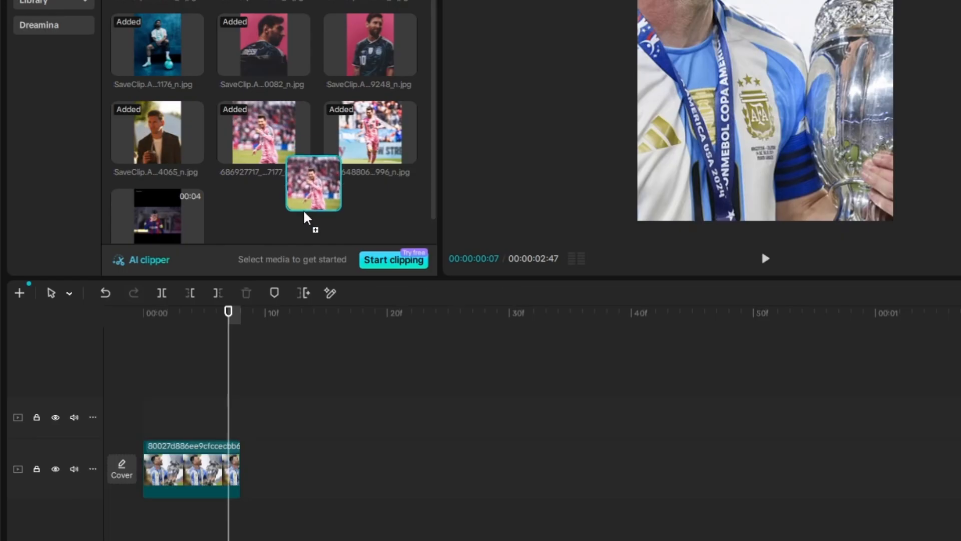
{"action": "left_click_drag", "start_coordinate": [180, 403], "coordinate": [129, 397]}
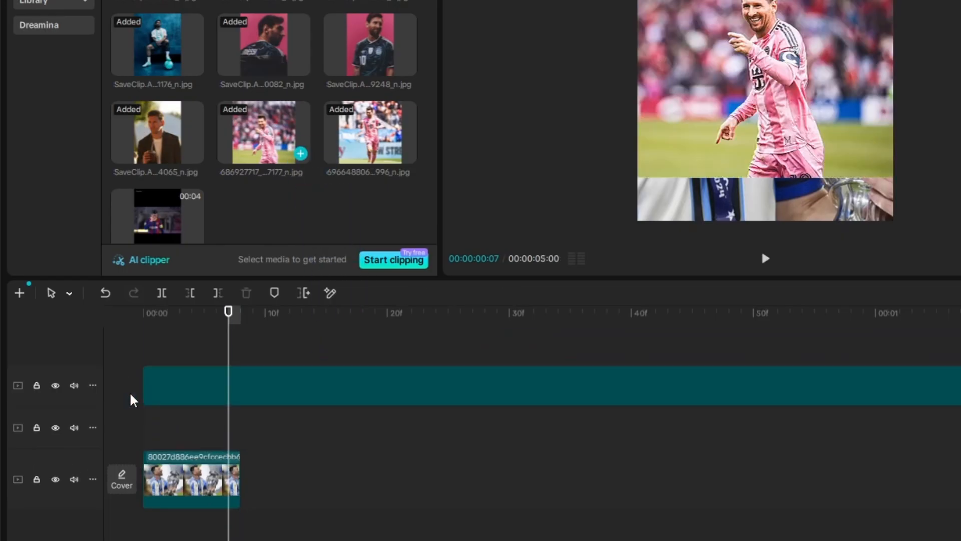
{"action": "left_click", "coordinate": [240, 439]}
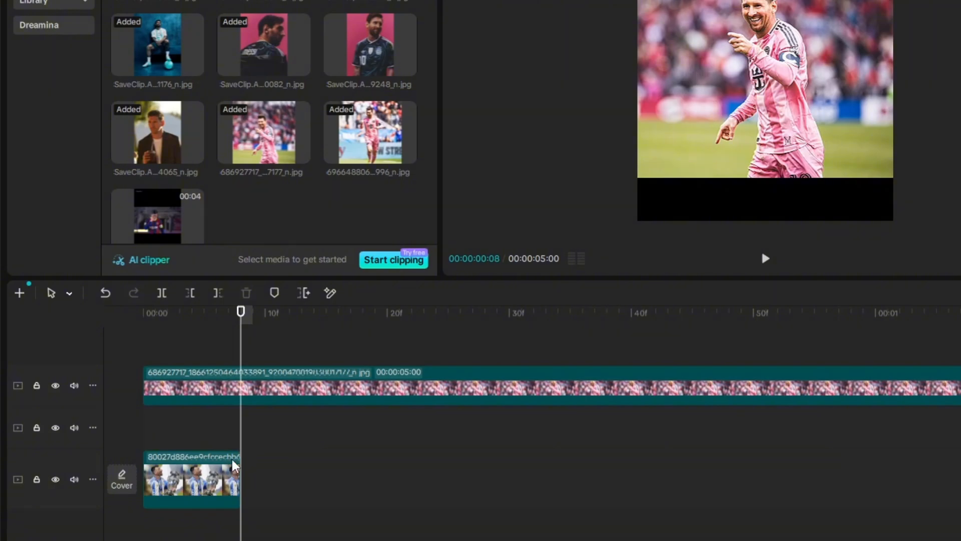
{"action": "left_click", "coordinate": [259, 398]}
{"action": "key", "text": "w"}
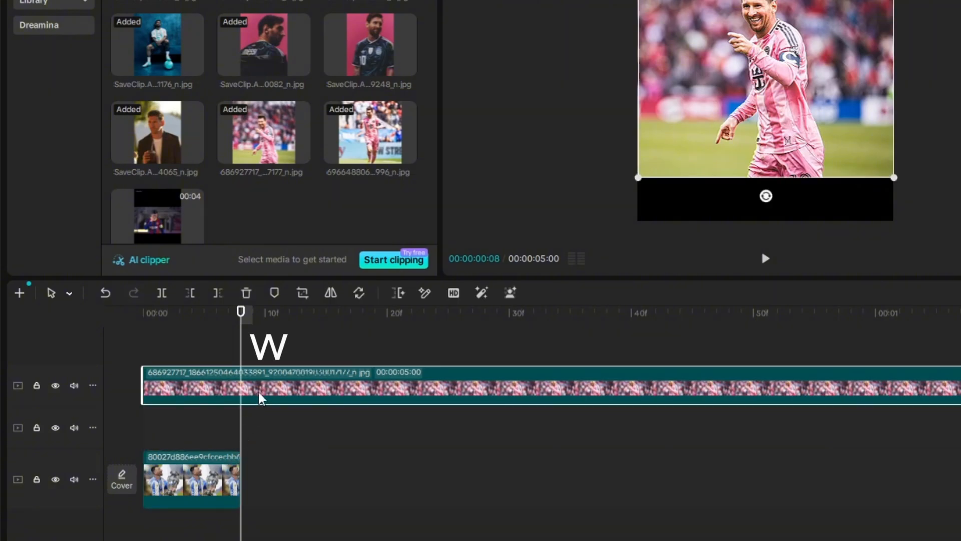
{"action": "left_click_drag", "start_coordinate": [175, 387], "coordinate": [283, 468]}
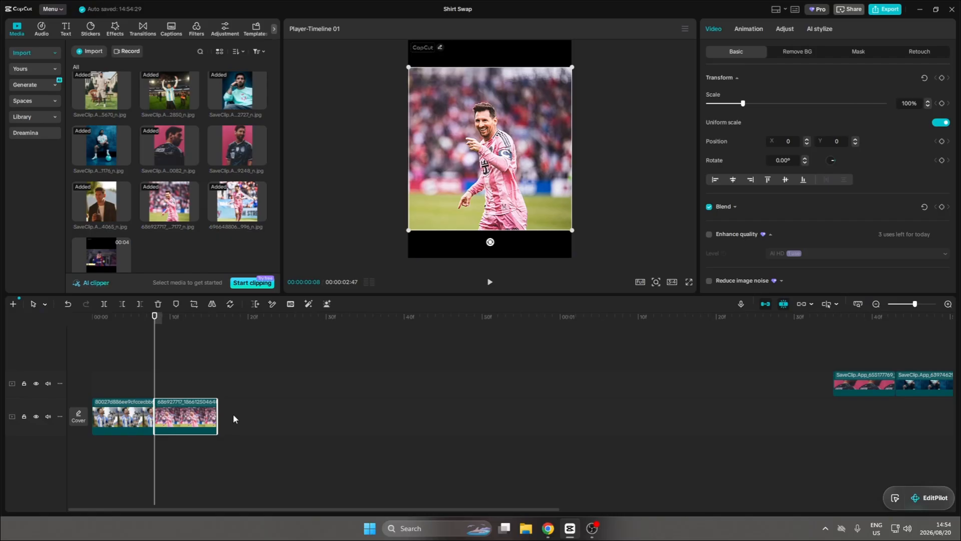
{"action": "key", "text": "Delete"}
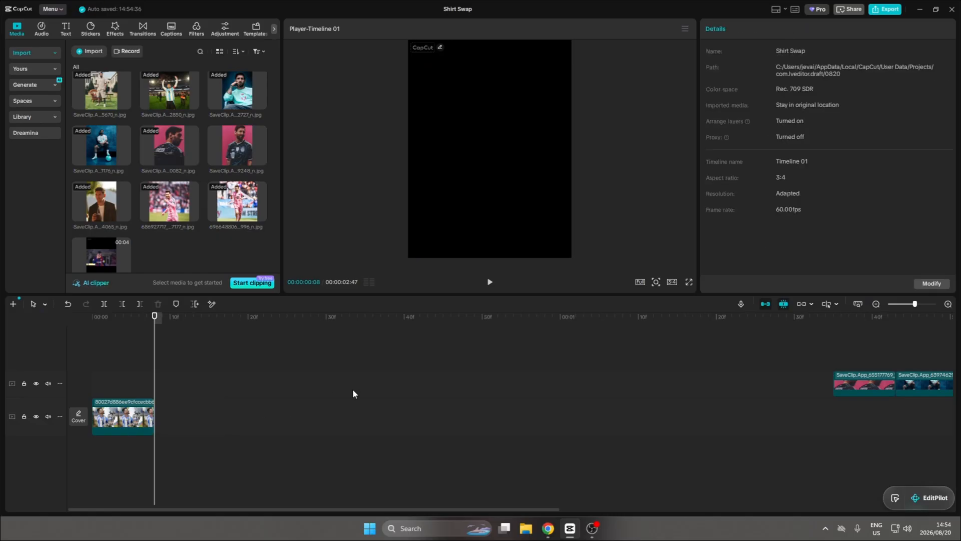
Move the nine prepared photo clips together onto the main track, directly behind the first clip
{"action": "left_click_drag", "start_coordinate": [918, 307], "coordinate": [896, 305]}
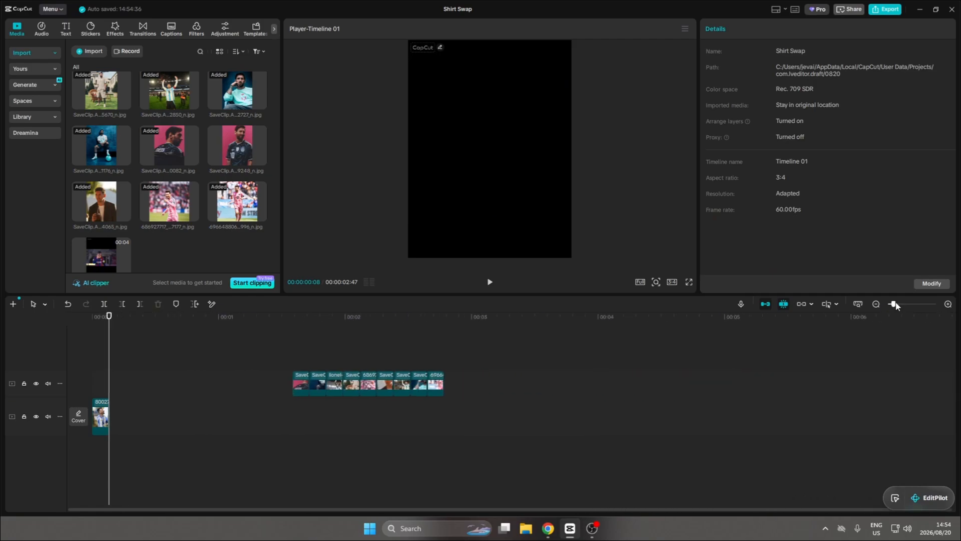
{"action": "left_click_drag", "start_coordinate": [489, 372], "coordinate": [273, 419]}
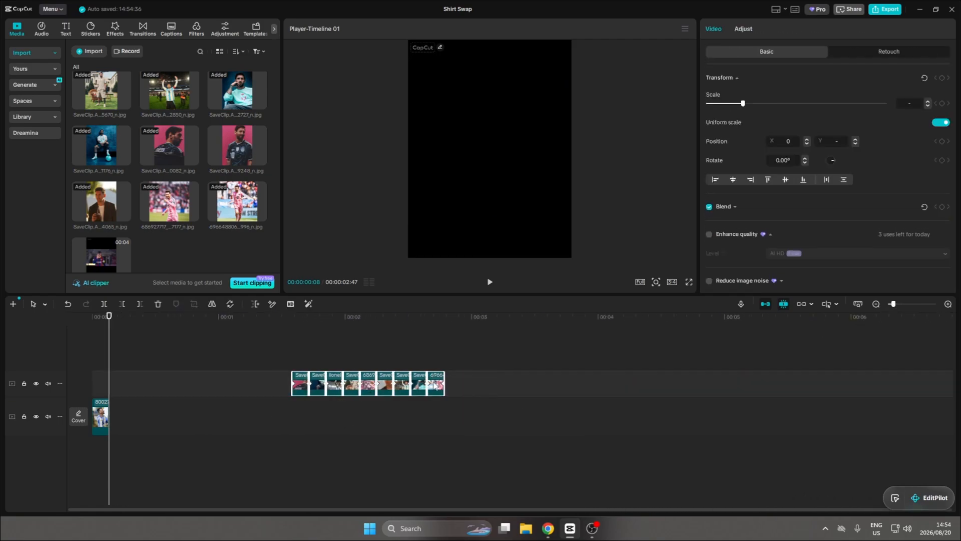
{"action": "left_click_drag", "start_coordinate": [397, 396], "coordinate": [126, 391]}
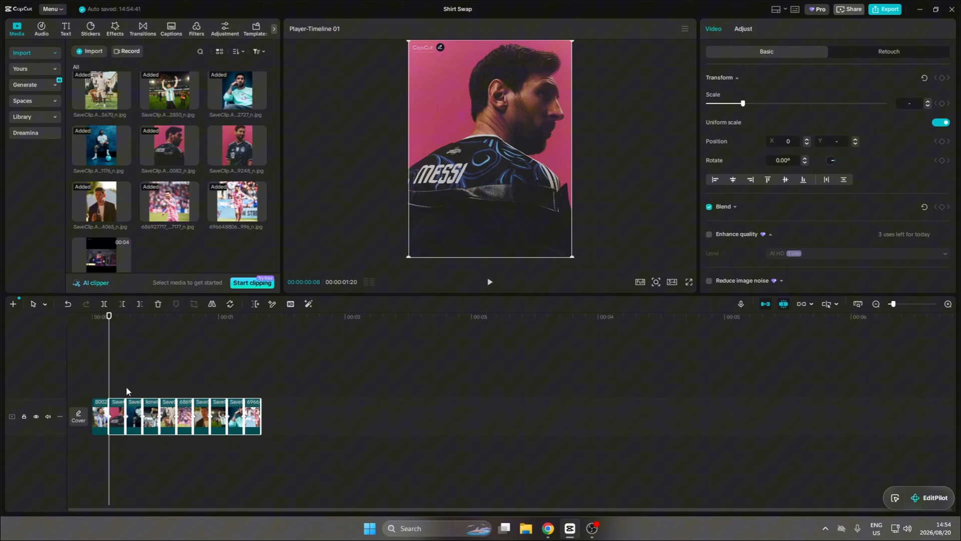
Play the assembled photo sequence from the beginning to check its pacing and zooms
{"action": "left_click", "coordinate": [97, 383]}
{"action": "left_click_drag", "start_coordinate": [894, 308], "coordinate": [901, 307]}
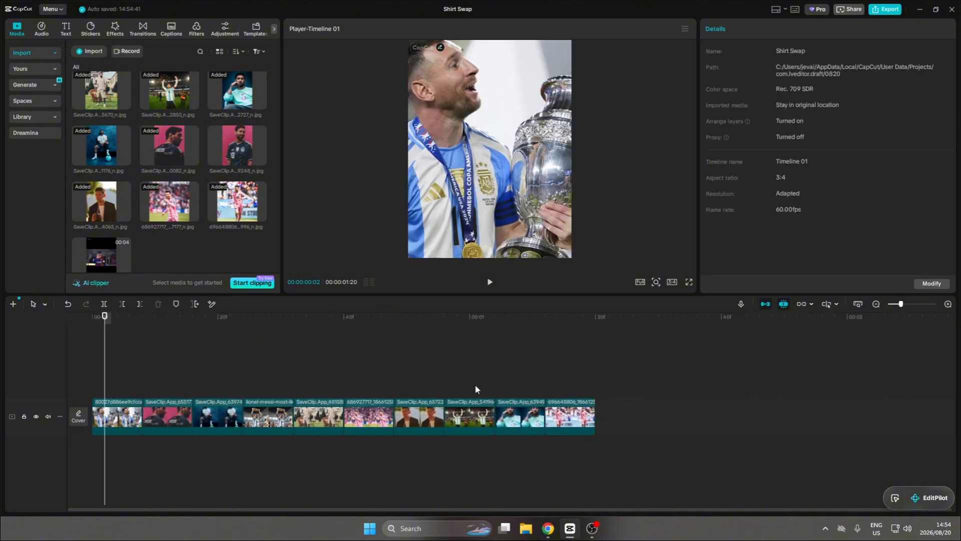
{"action": "left_click", "coordinate": [83, 373]}
{"action": "key", "text": "space"}
{"action": "key", "text": "space"}
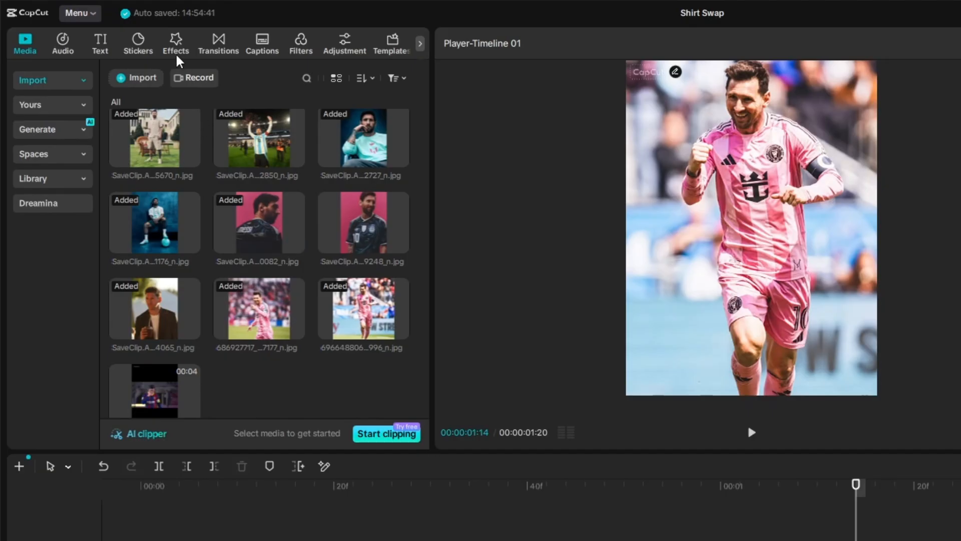
Search the video effects for "vignette" and place the Vignette effect above the clips from the timeline's start
{"action": "left_click", "coordinate": [115, 31]}
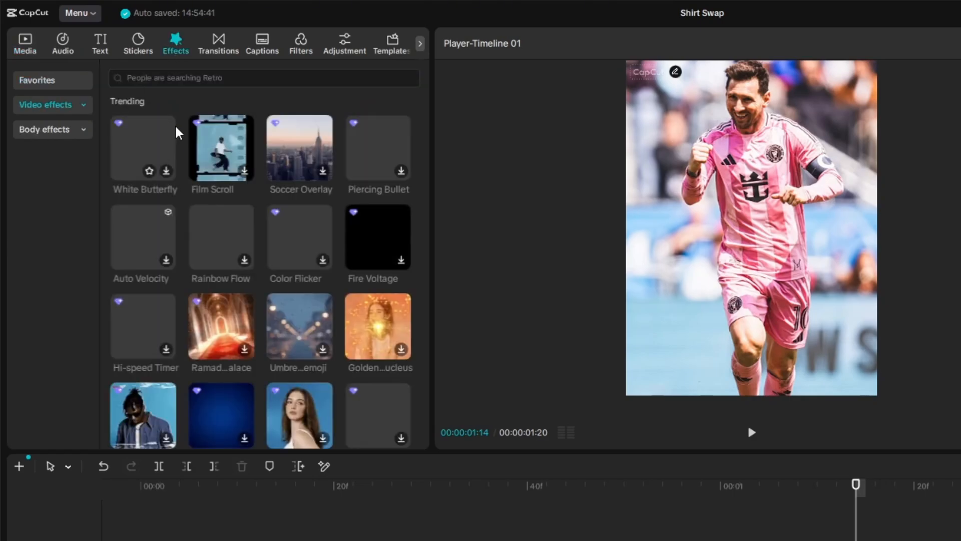
{"action": "left_click", "coordinate": [170, 80]}
{"action": "type", "text": "vignette"}
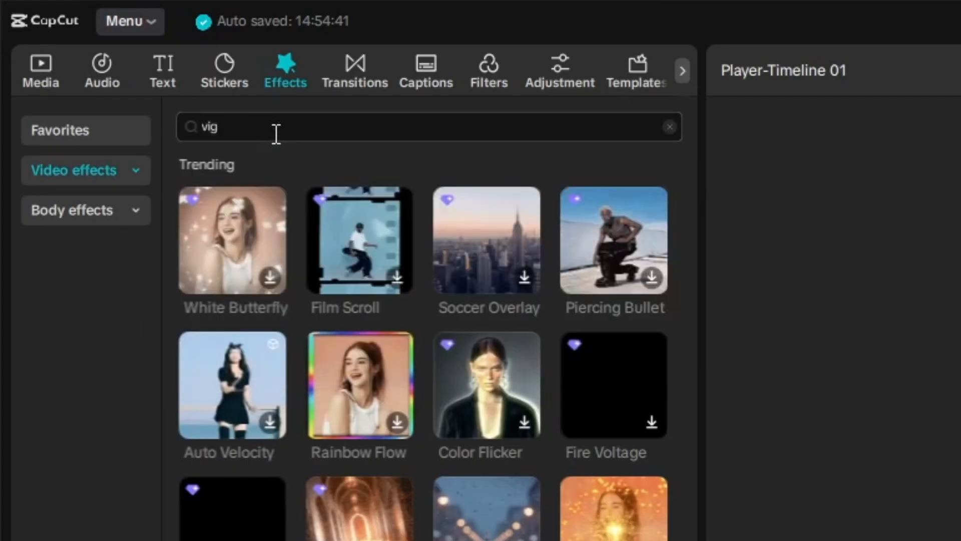
{"action": "key", "text": "Return"}
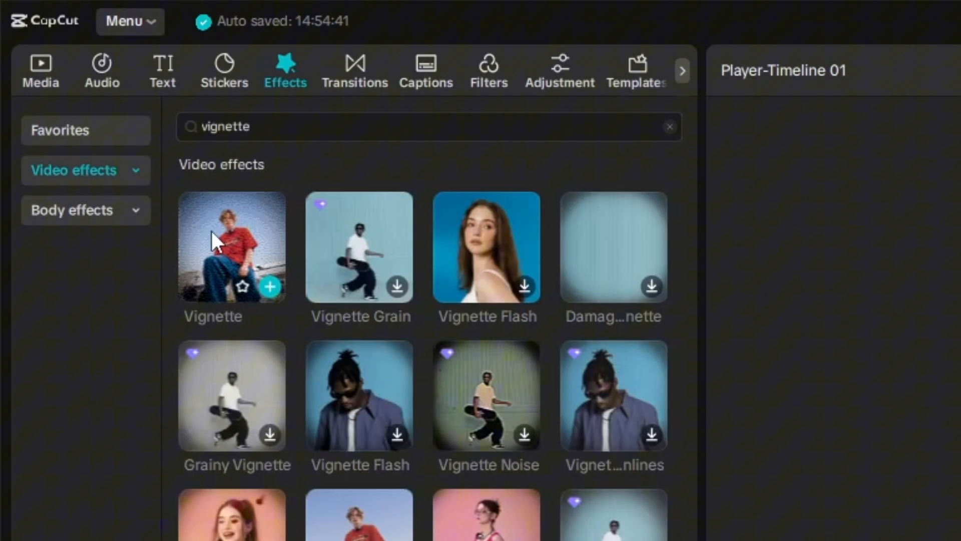
{"action": "left_click_drag", "start_coordinate": [211, 240], "coordinate": [222, 540]}
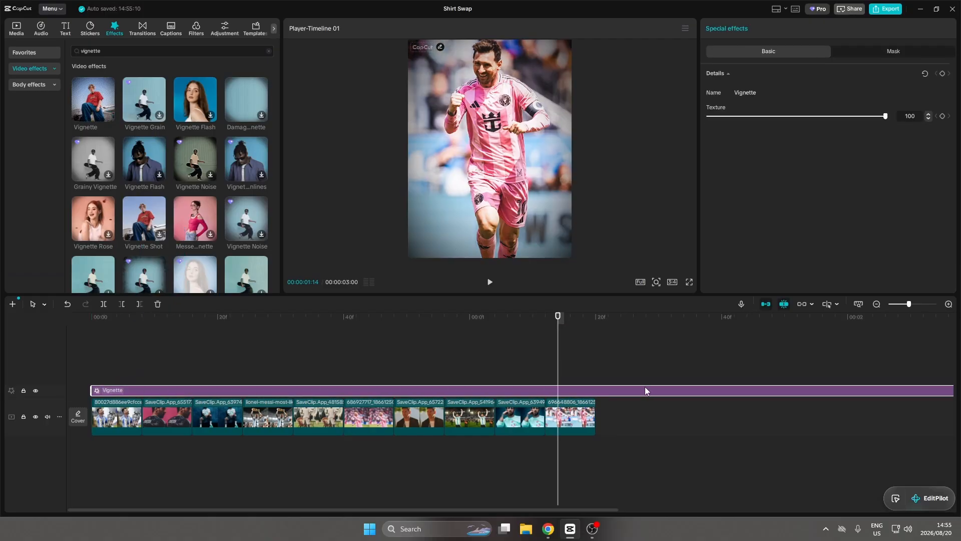
Trim the Vignette effect so it ends with the last photo clip
{"action": "left_click_drag", "start_coordinate": [588, 372], "coordinate": [595, 379]}
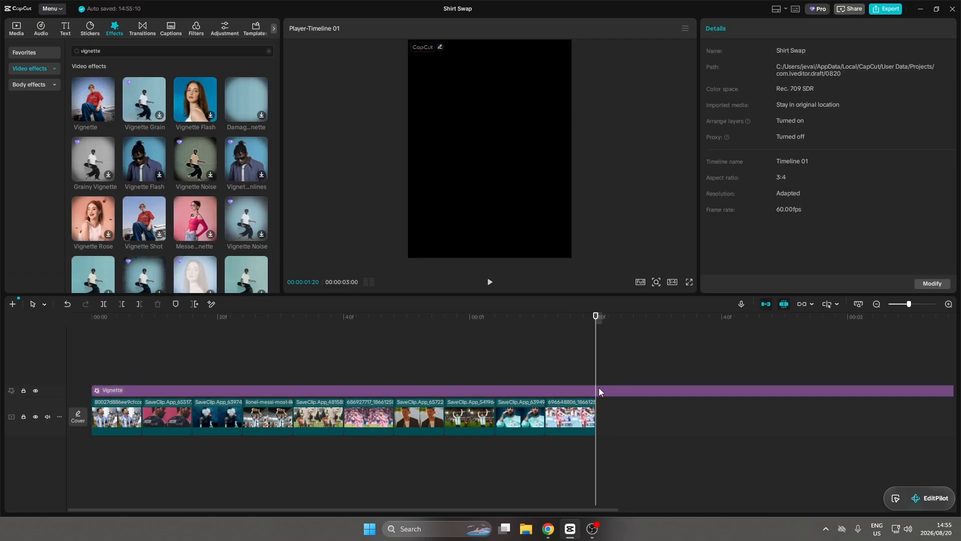
{"action": "left_click", "coordinate": [599, 389]}
{"action": "key", "text": "w"}
{"action": "left_click", "coordinate": [169, 355]}
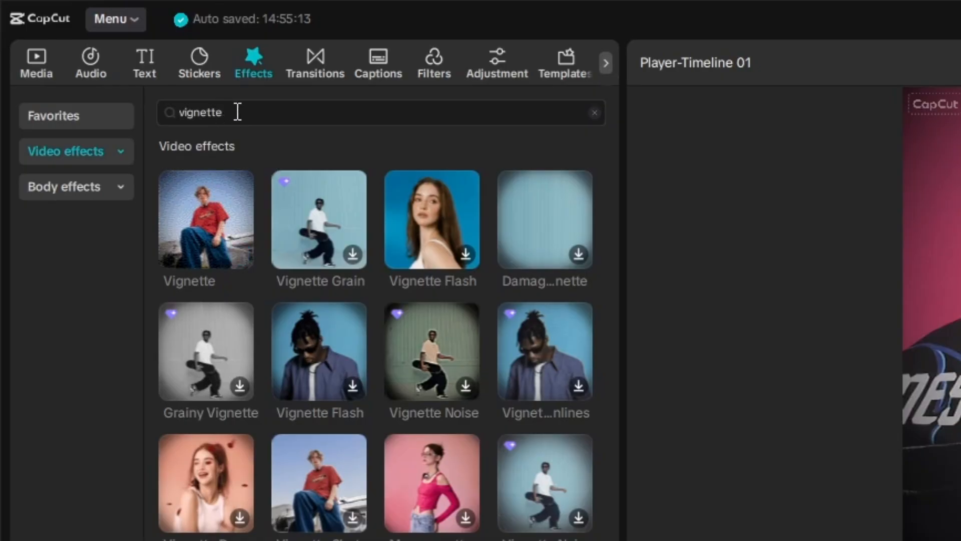
Search the effects for "wide angle" and place the Wide Angle effect above the Vignette from the timeline's start
{"action": "left_click_drag", "start_coordinate": [107, 51], "coordinate": [67, 50]}
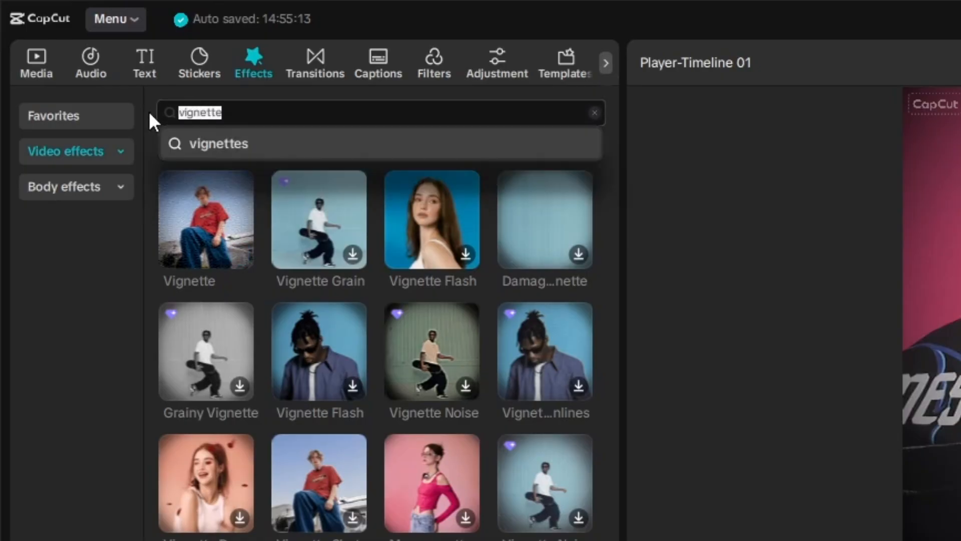
{"action": "key", "text": "BackSpace"}
{"action": "type", "text": "wide angle"}
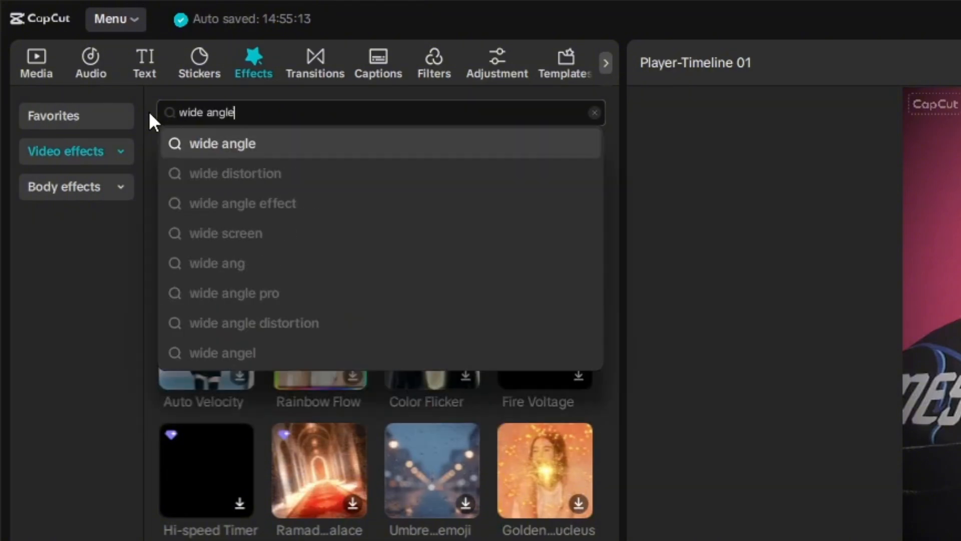
{"action": "key", "text": "Return"}
{"action": "left_click_drag", "start_coordinate": [206, 215], "coordinate": [89, 352]}
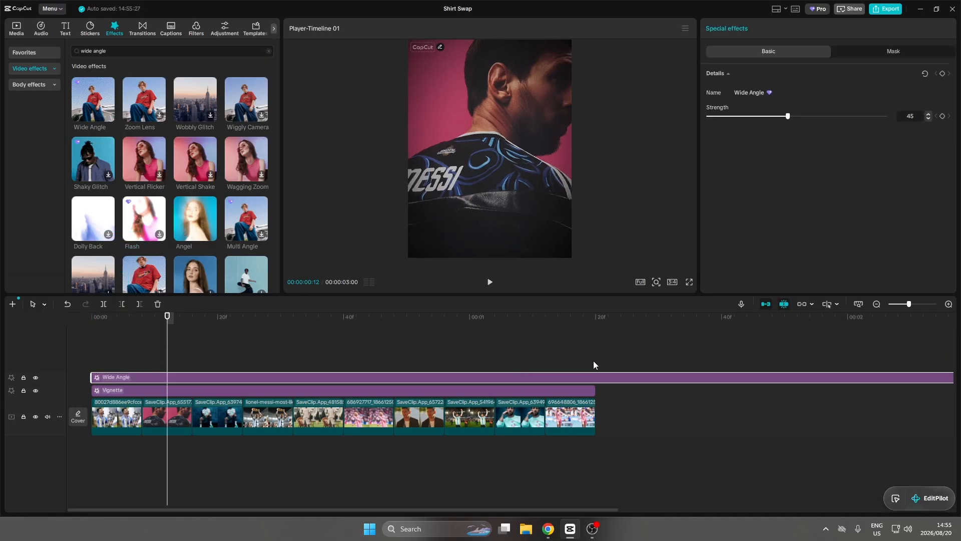
Trim the Wide Angle effect so it ends with the last photo clip
{"action": "left_click", "coordinate": [594, 361]}
{"action": "left_click", "coordinate": [600, 376]}
{"action": "key", "text": "w"}
Set the Wide Angle effect's strength to 50, using the pointing pink-shirt photo as the preview frame
{"action": "left_click", "coordinate": [515, 352]}
{"action": "left_click_drag", "start_coordinate": [515, 353], "coordinate": [378, 353]}
{"action": "left_click", "coordinate": [385, 378]}
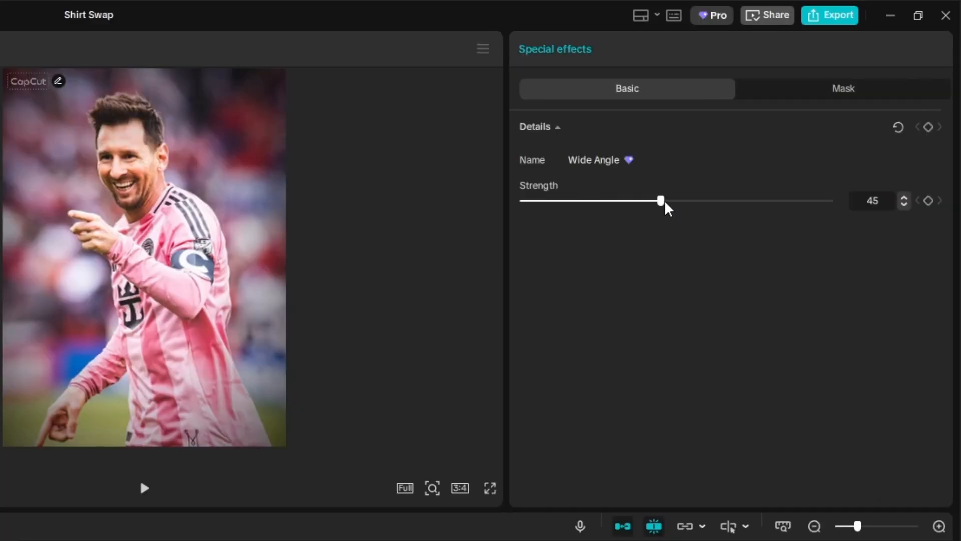
{"action": "left_click_drag", "start_coordinate": [669, 203], "coordinate": [680, 200]}
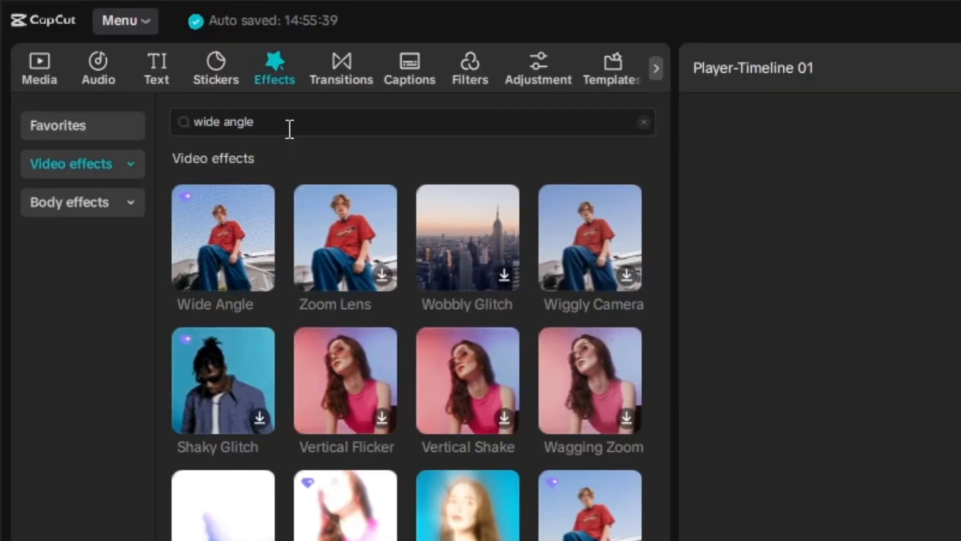
Search the effects for "chrome blur" and place the Chrome Blur effect above the Wide Angle from the timeline's start
{"action": "left_click", "coordinate": [290, 129]}
{"action": "key", "text": "BackSpace"}
{"action": "type", "text": "c"}
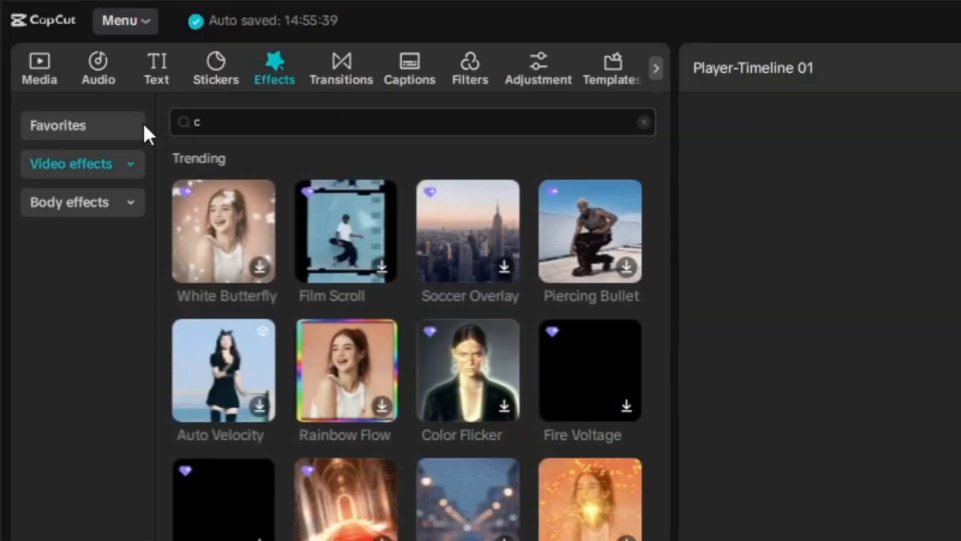
{"action": "type", "text": "hrome bl"}
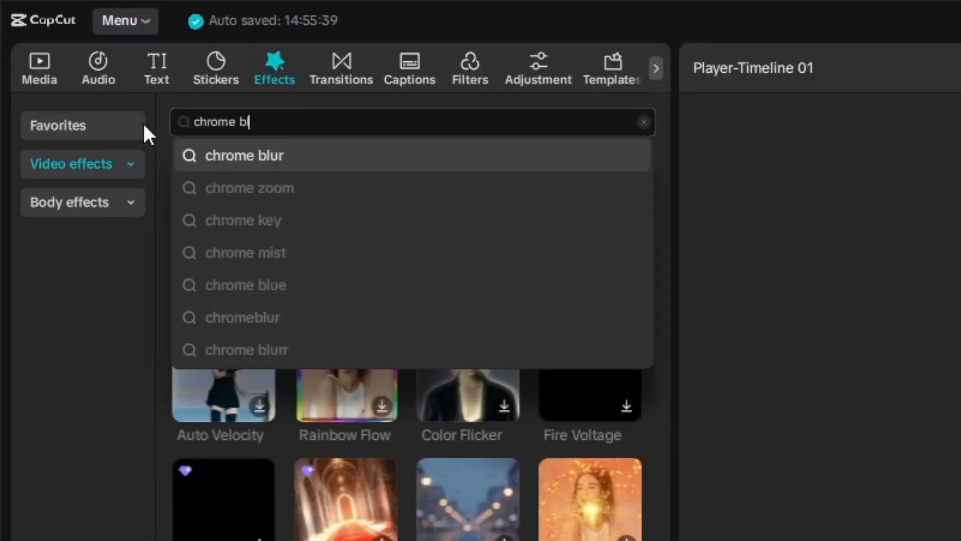
{"action": "type", "text": "ur"}
{"action": "key", "text": "Return"}
{"action": "left_click_drag", "start_coordinate": [239, 225], "coordinate": [93, 364]}
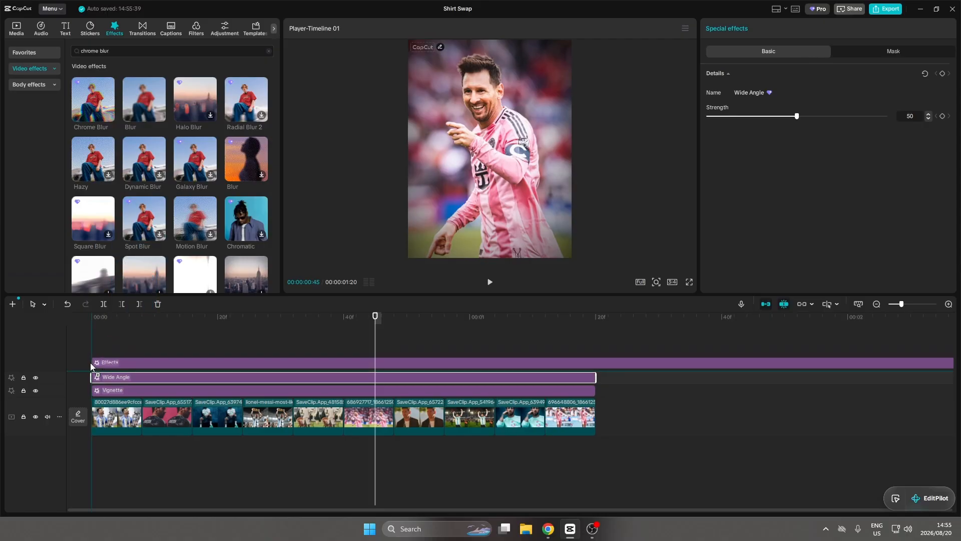
Trim the Chrome Blur effect so it ends with the last photo clip
{"action": "left_click", "coordinate": [593, 348]}
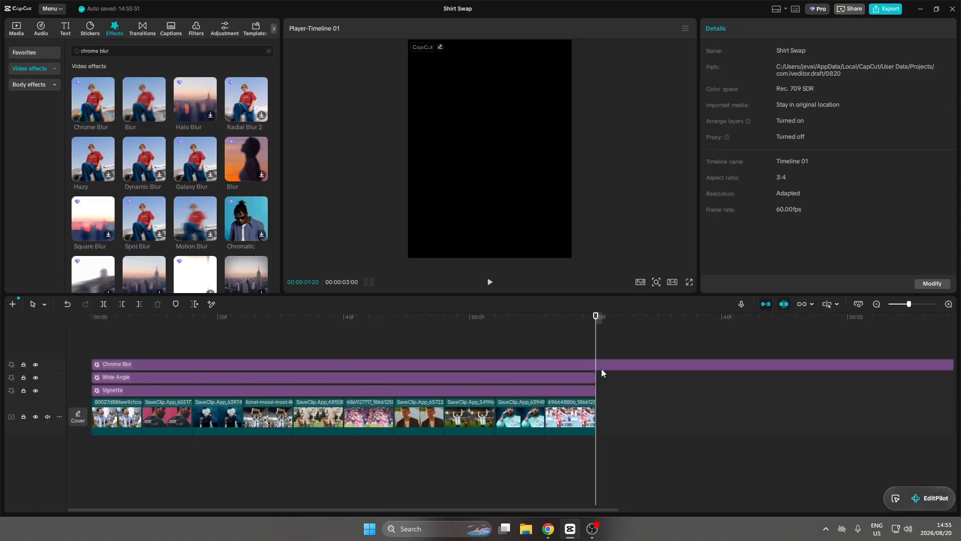
{"action": "left_click", "coordinate": [601, 369]}
{"action": "key", "text": "w"}
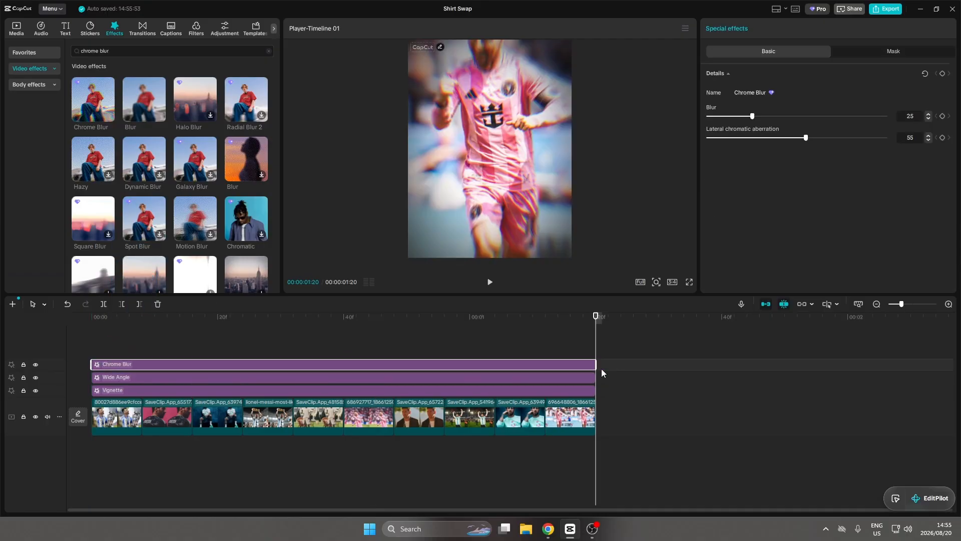
Place the Messi video clip on a new track above the Chrome Blur effect, starting at the timeline's beginning
{"action": "left_click", "coordinate": [91, 347]}
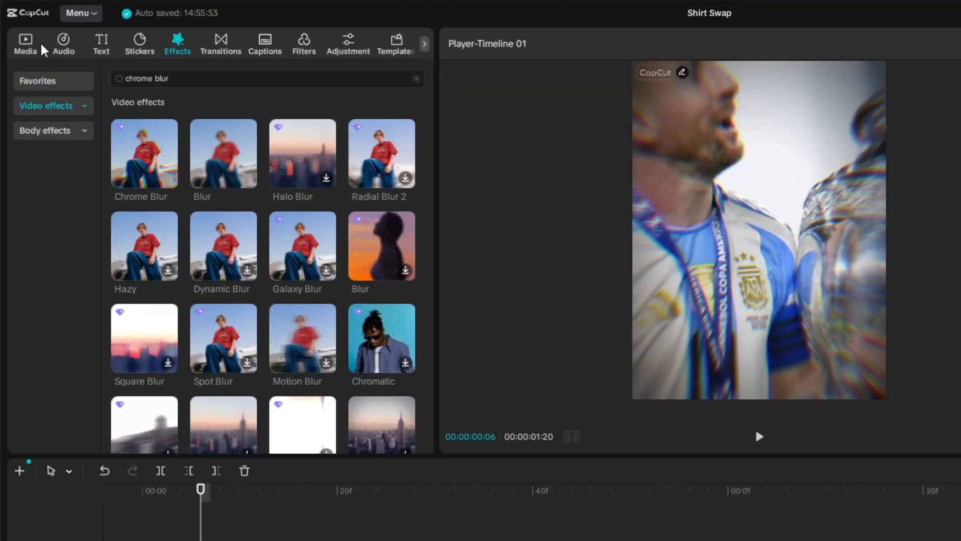
{"action": "left_click", "coordinate": [27, 44]}
{"action": "scroll", "coordinate": [210, 380], "scroll_direction": "down", "scroll_amount": 1}
{"action": "left_click_drag", "start_coordinate": [157, 367], "coordinate": [157, 538]}
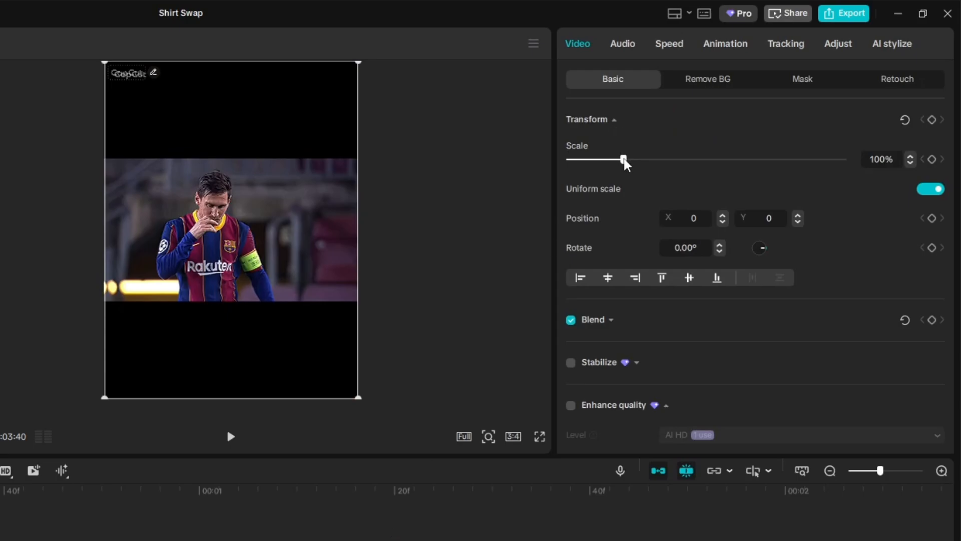
Scale the Messi video clip to 240% and shift it horizontally so the player is centred in the frame
{"action": "left_click_drag", "start_coordinate": [624, 159], "coordinate": [702, 153]}
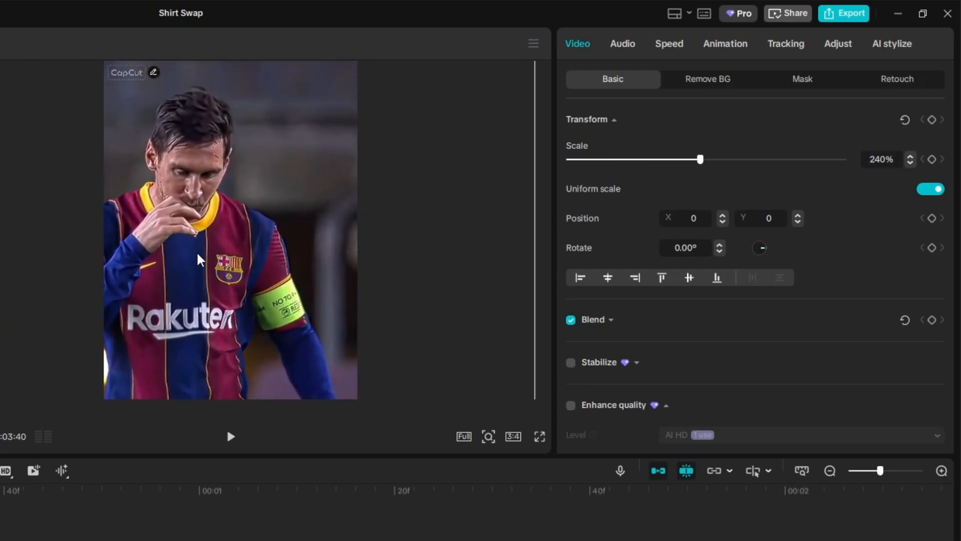
{"action": "left_click_drag", "start_coordinate": [199, 257], "coordinate": [248, 262]}
Automatically remove the Messi clip's background and outline the player with a black Luminescence stroke
{"action": "left_click", "coordinate": [680, 80]}
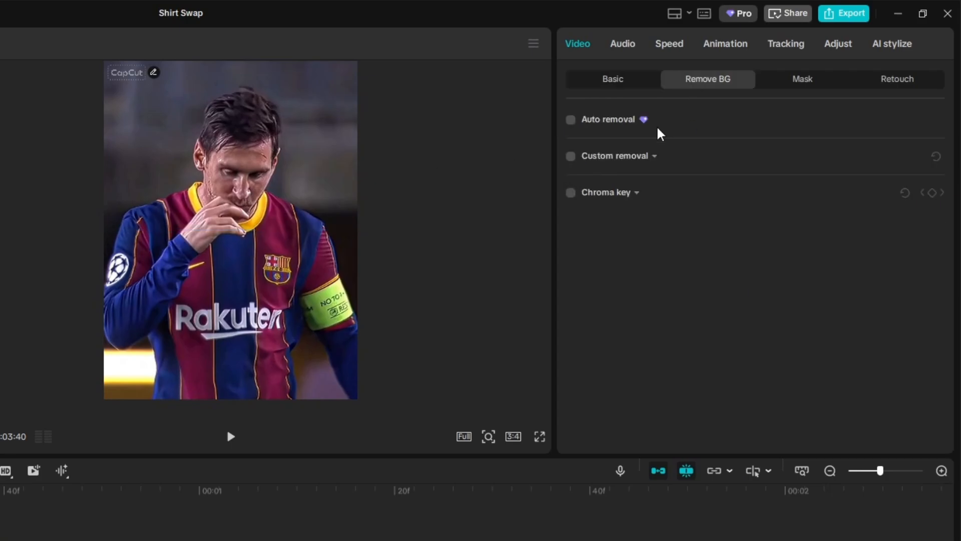
{"action": "left_click", "coordinate": [572, 120]}
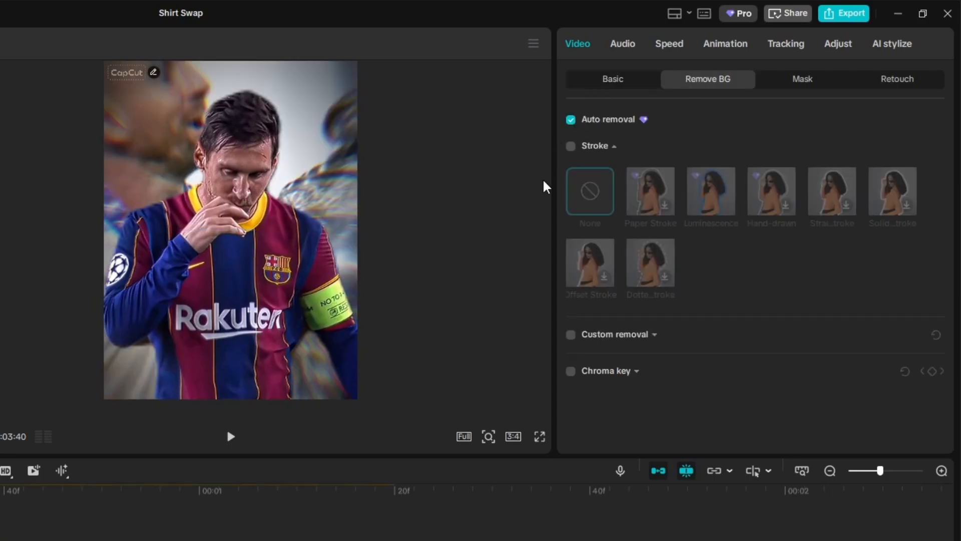
{"action": "left_click", "coordinate": [571, 148]}
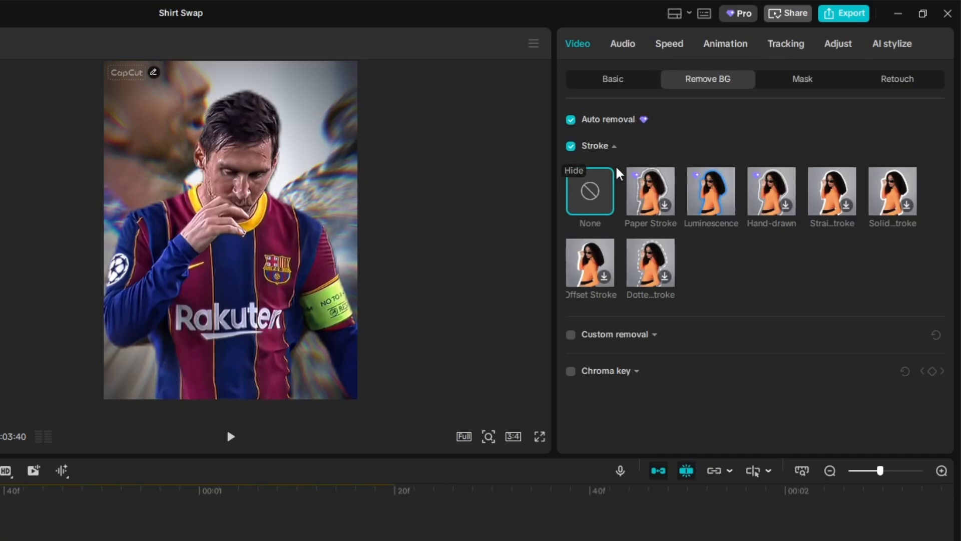
{"action": "left_click", "coordinate": [725, 193]}
{"action": "left_click", "coordinate": [650, 329]}
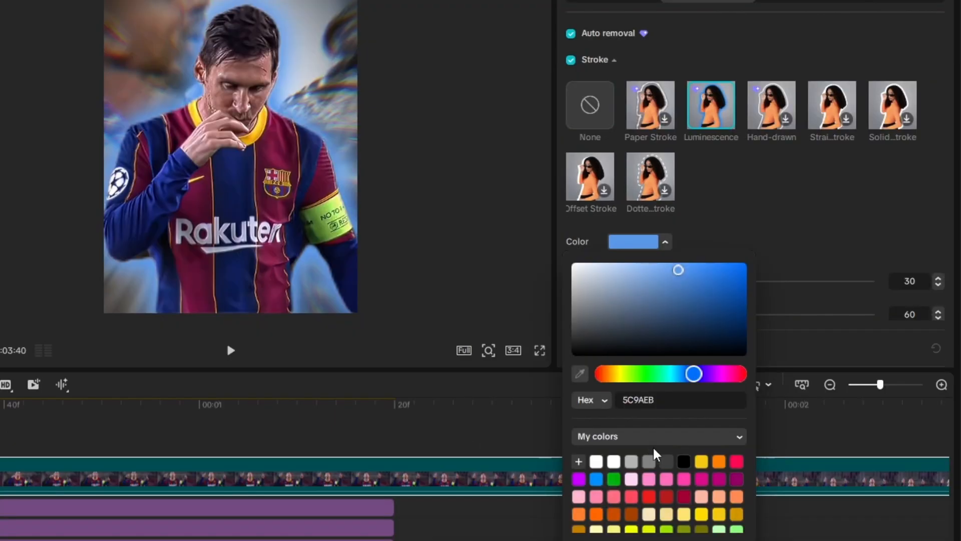
{"action": "left_click", "coordinate": [684, 461]}
{"action": "left_click", "coordinate": [720, 246]}
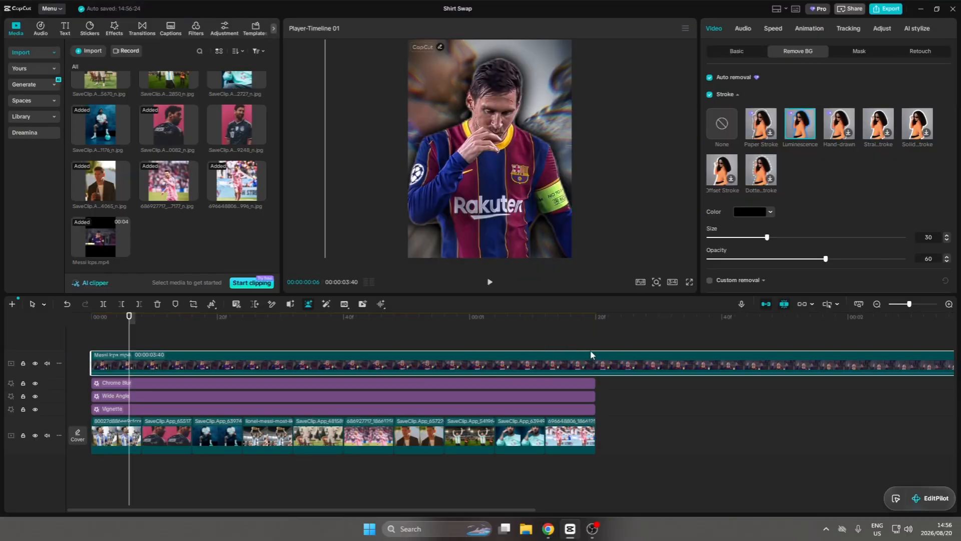
Set the Messi video clip's playback speed to 2.00x
{"action": "left_click", "coordinate": [547, 349]}
{"action": "left_click", "coordinate": [519, 360]}
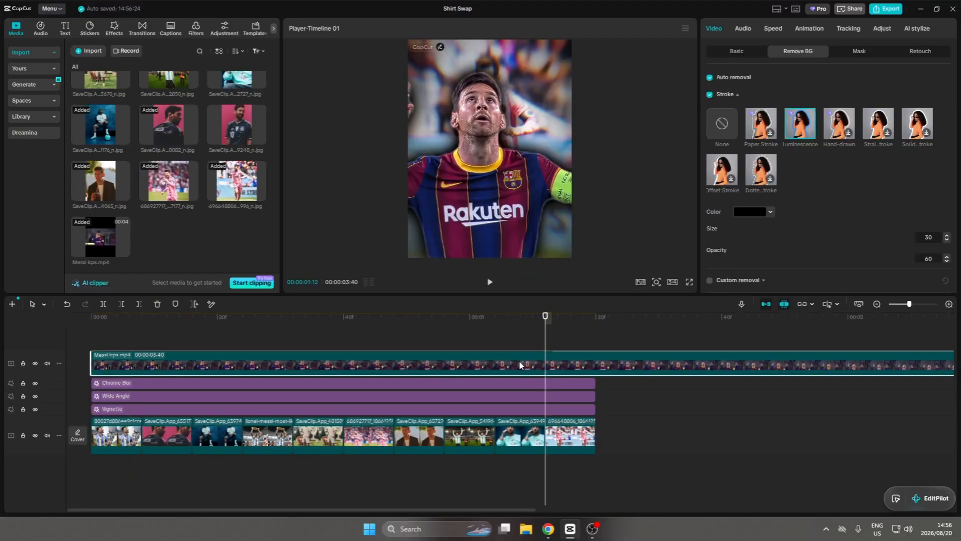
{"action": "left_click", "coordinate": [774, 30]}
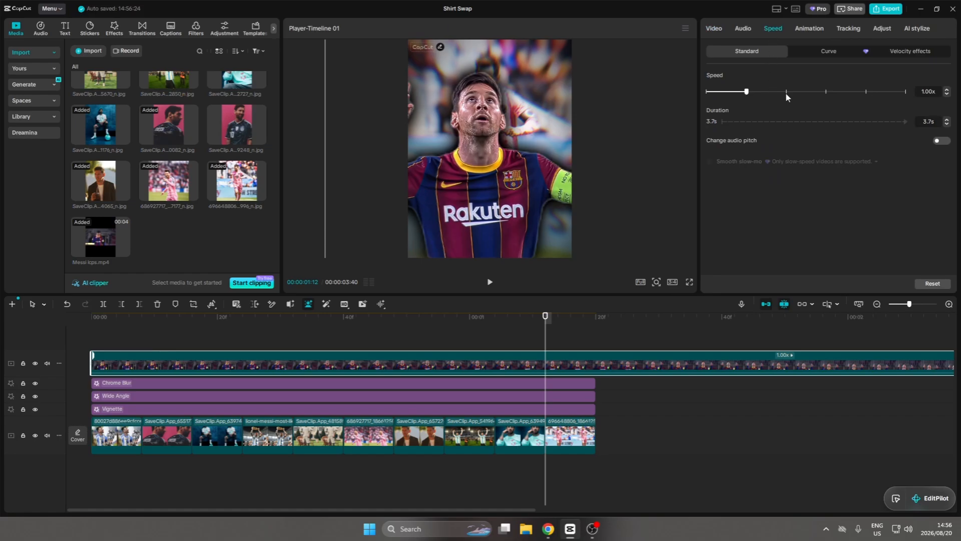
{"action": "left_click", "coordinate": [786, 92]}
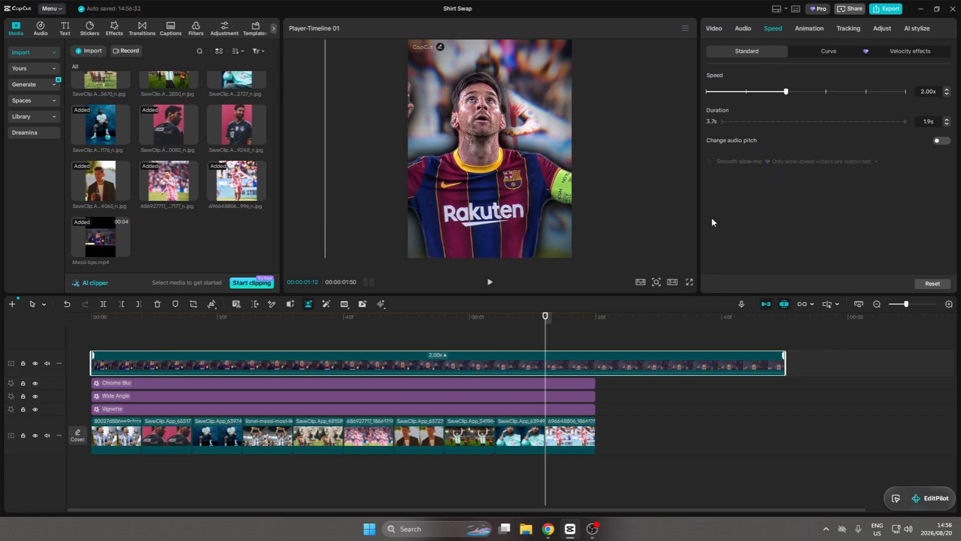
Trim the sped-up Messi video clip so it ends with the last photo clip
{"action": "left_click", "coordinate": [590, 338]}
{"action": "left_click", "coordinate": [602, 354]}
{"action": "key", "text": "w"}
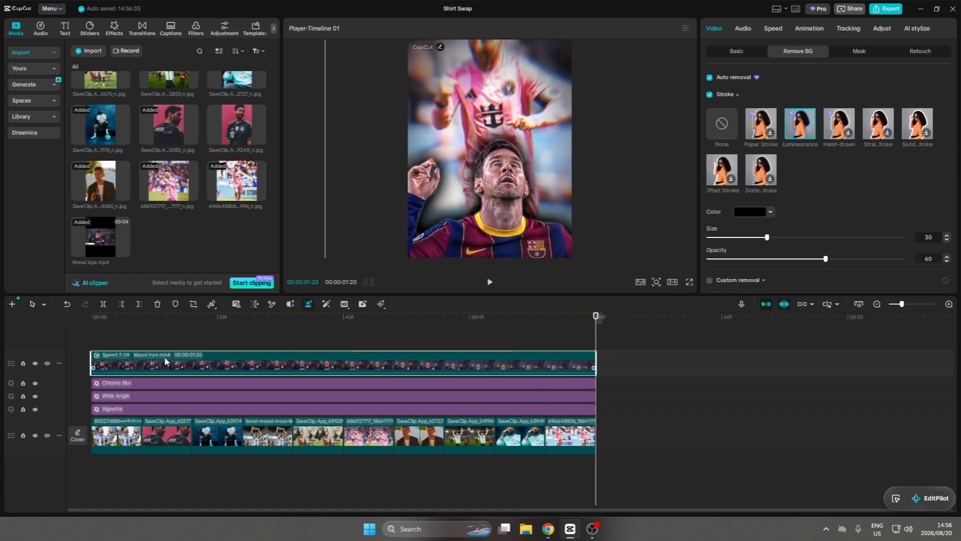
Play the edit from the start in full screen to check the cut-out player over the photo clips
{"action": "left_click", "coordinate": [102, 340]}
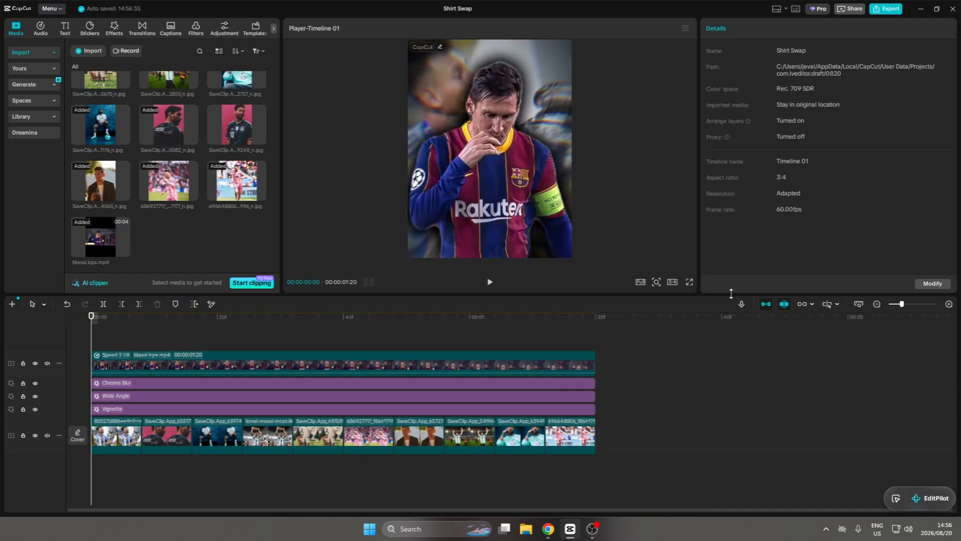
{"action": "left_click", "coordinate": [689, 282]}
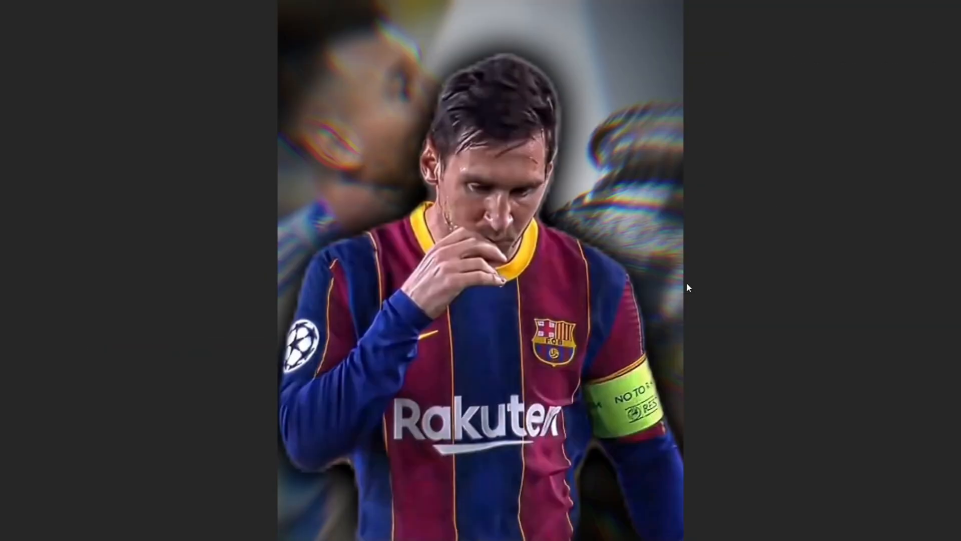
{"action": "left_click", "coordinate": [346, 497]}
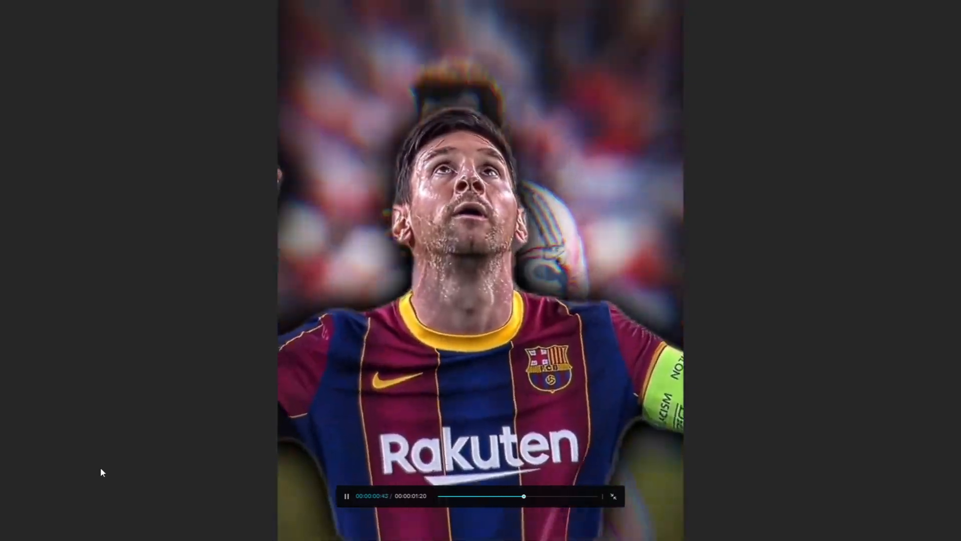
{"action": "key", "text": "Escape"}
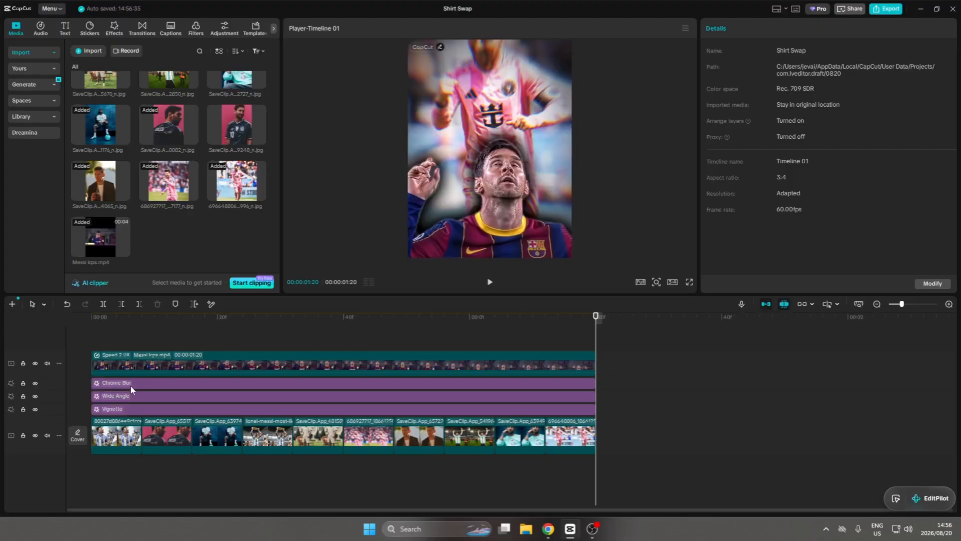
Move the cut-out Messi video clip lower in the frame, using a frame near the timeline's start
{"action": "left_click", "coordinate": [108, 346]}
{"action": "left_click", "coordinate": [122, 359]}
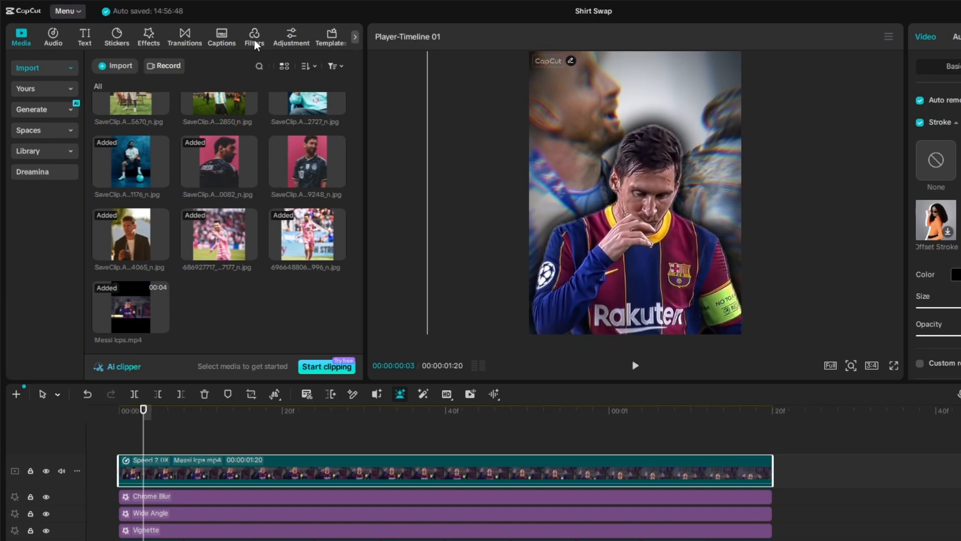
Search the filters for "bw3" and place the BW 3 filter between the Messi video and Chrome Blur from the timeline's start
{"action": "left_click", "coordinate": [255, 44]}
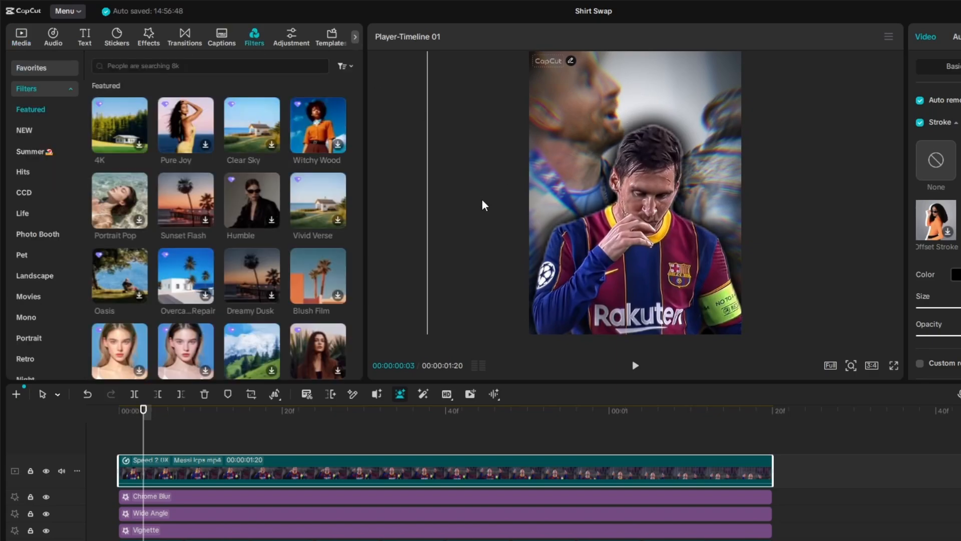
{"action": "left_click", "coordinate": [147, 68]}
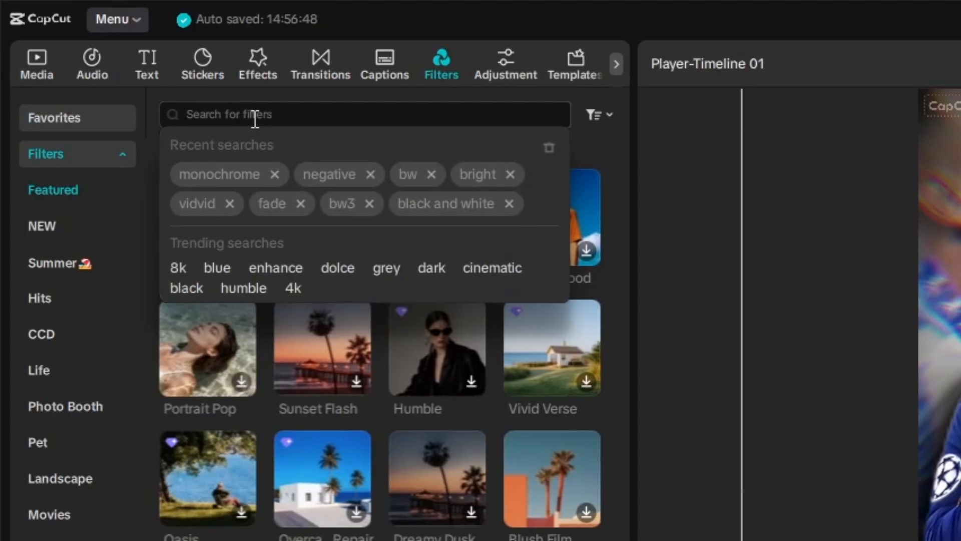
{"action": "type", "text": "bw3"}
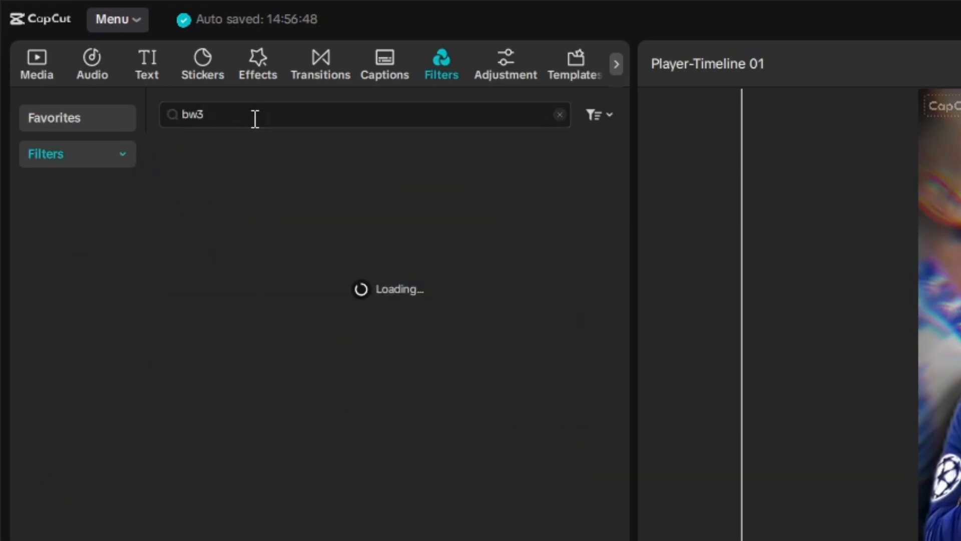
{"action": "left_click_drag", "start_coordinate": [218, 214], "coordinate": [183, 540]}
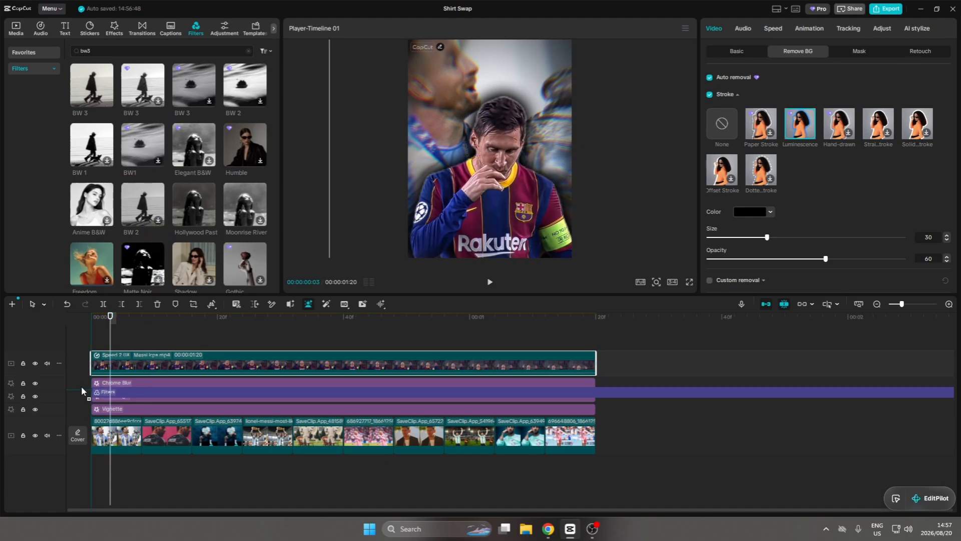
{"action": "left_click_drag", "start_coordinate": [81, 386], "coordinate": [82, 379]}
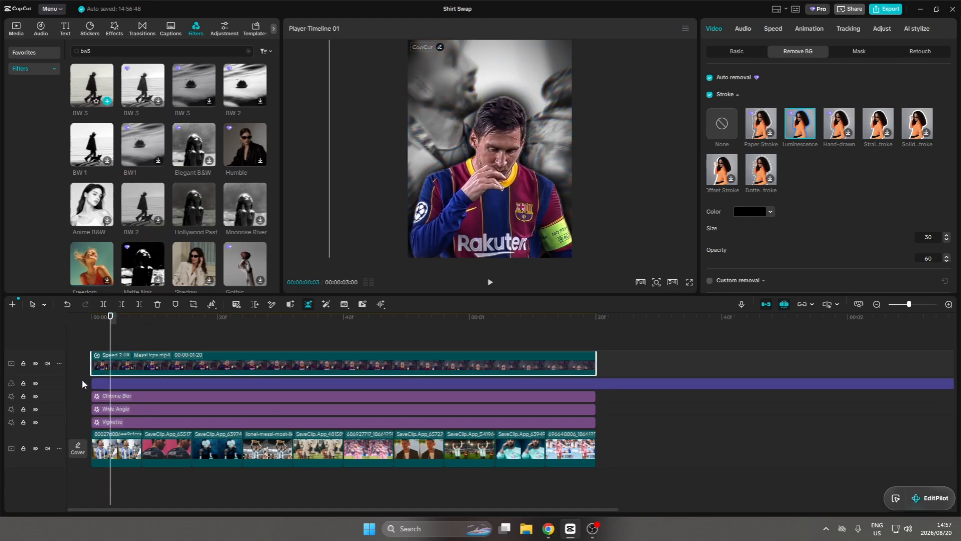
Trim the BW 3 filter so it ends with the last photo clip
{"action": "left_click", "coordinate": [603, 356]}
{"action": "left_click", "coordinate": [596, 362]}
{"action": "left_click", "coordinate": [600, 385]}
{"action": "key", "text": "w"}
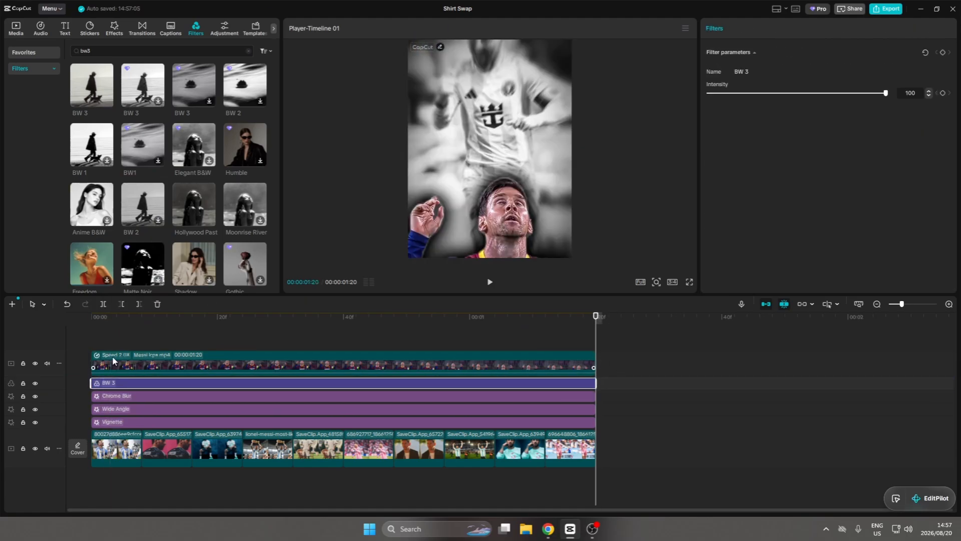
Play the edit from the start in full screen to check the black-and-white background behind the coloured player
{"action": "left_click", "coordinate": [91, 342]}
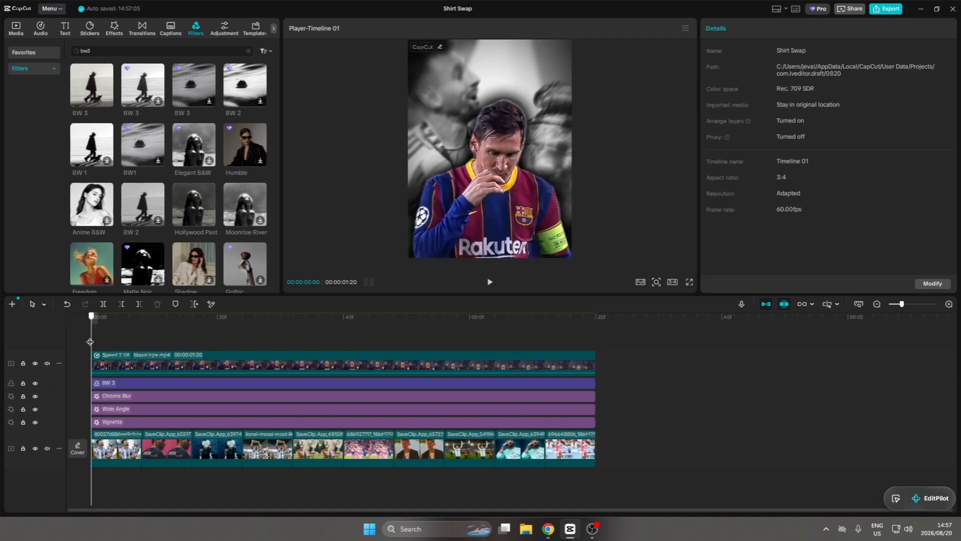
{"action": "left_click", "coordinate": [690, 282]}
{"action": "left_click", "coordinate": [345, 498]}
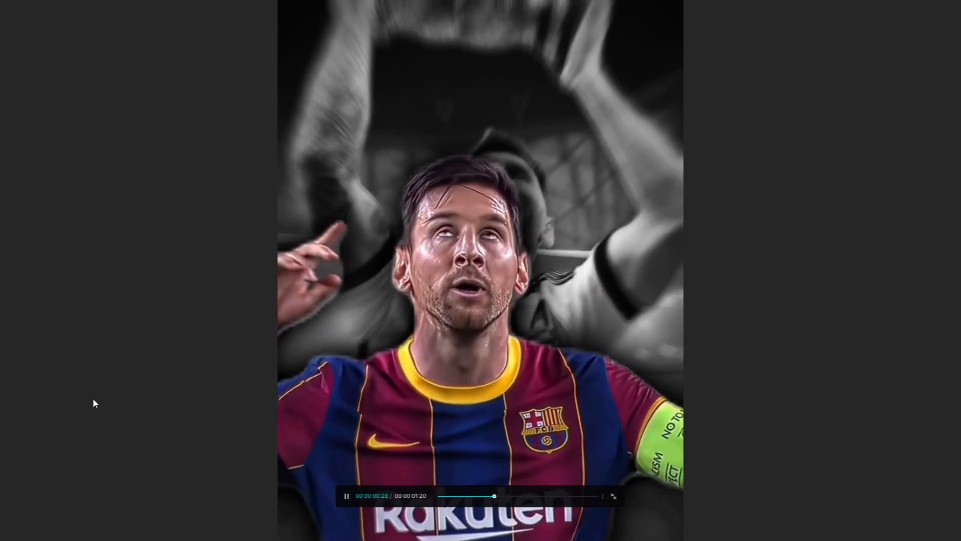
{"action": "key", "text": "Escape"}
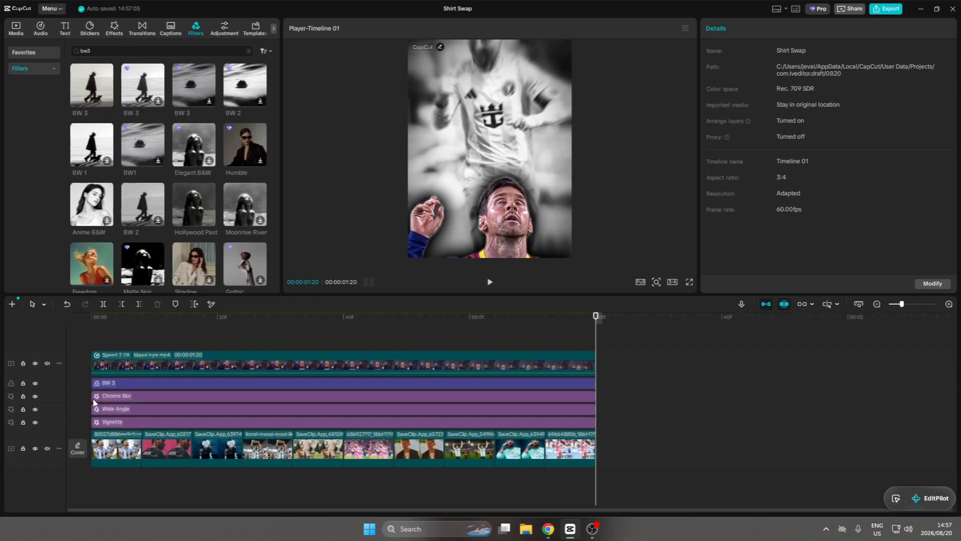